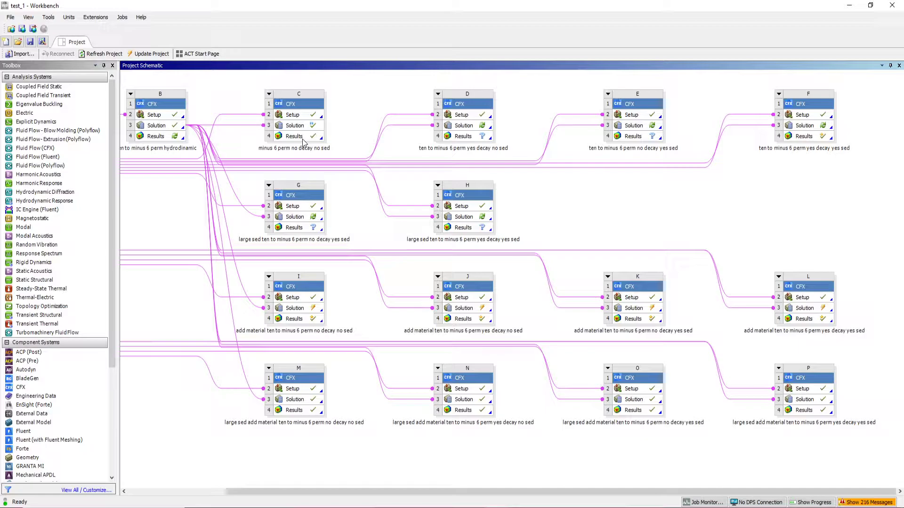
Step: Open the results of the "minus 6 perm no decay no sed" system in CFD-Post and show its list of expressions
double_click(303, 138)
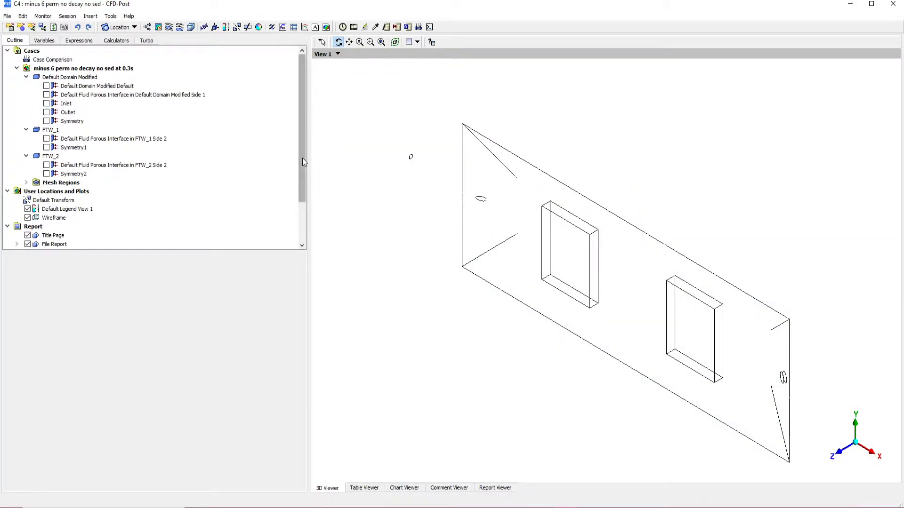
scroll(295, 240, "down", 2)
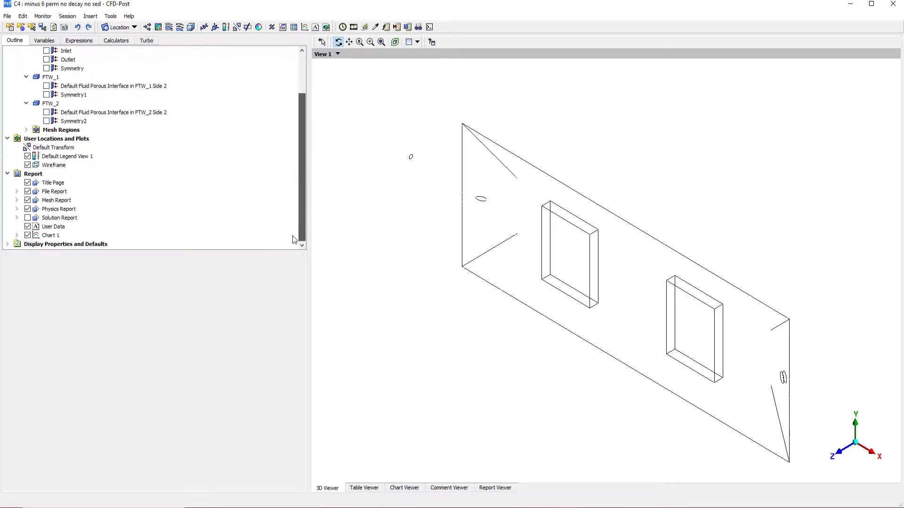
left_click(72, 42)
left_click_drag(305, 126, 311, 244)
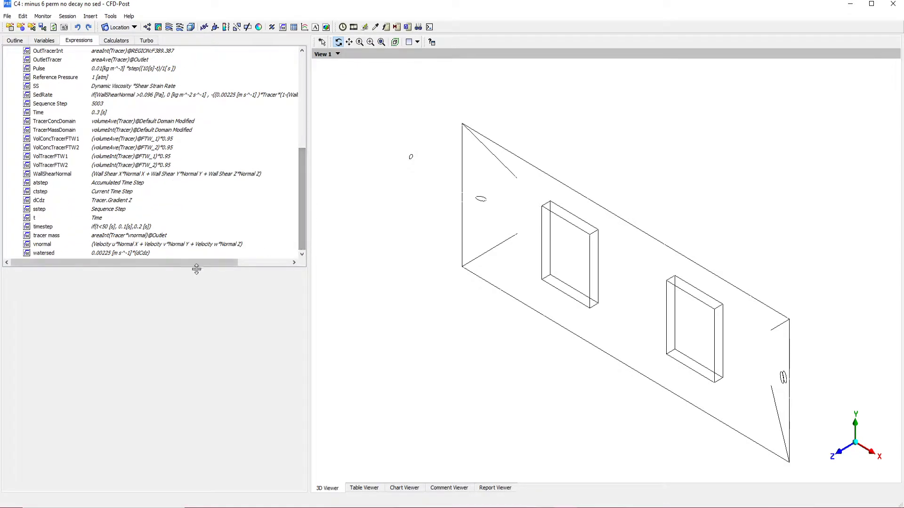
Step: Check where a new expression can be inserted, and review the existing tracer and velocity expressions
left_click(15, 40)
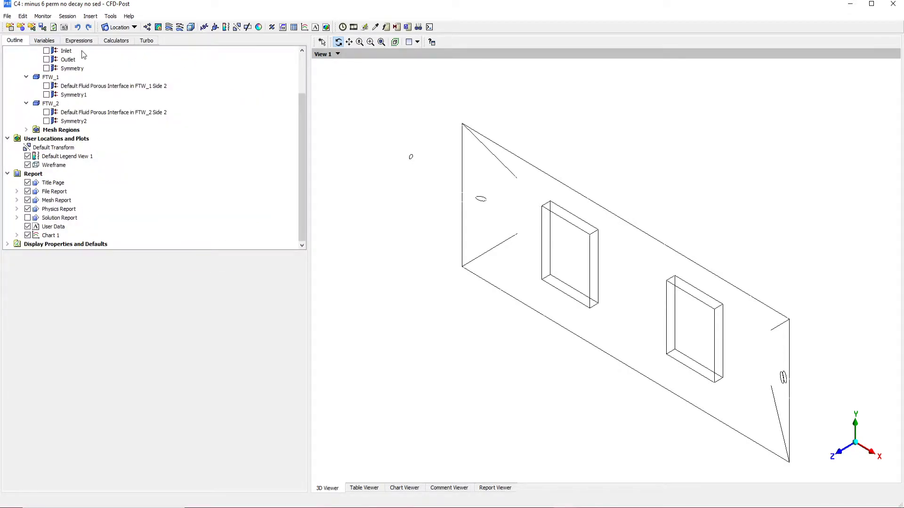
left_click(90, 17)
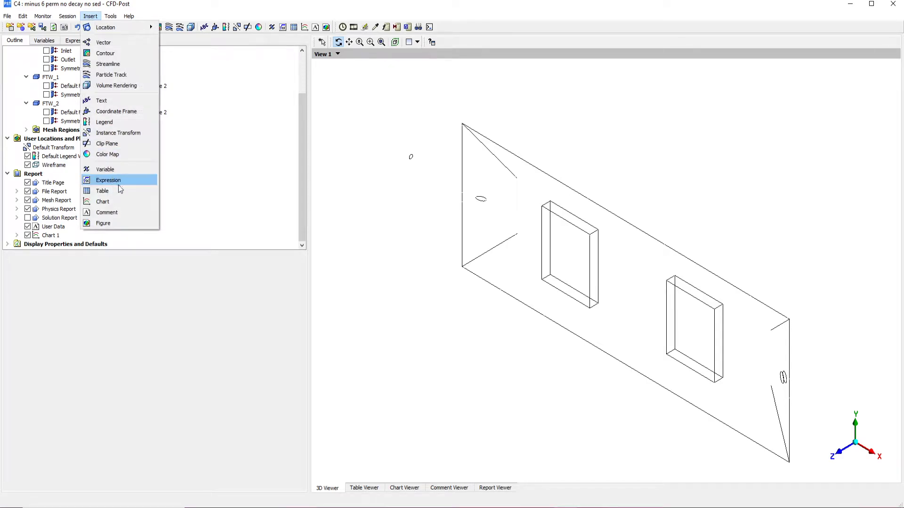
left_click(276, 201)
left_click(82, 41)
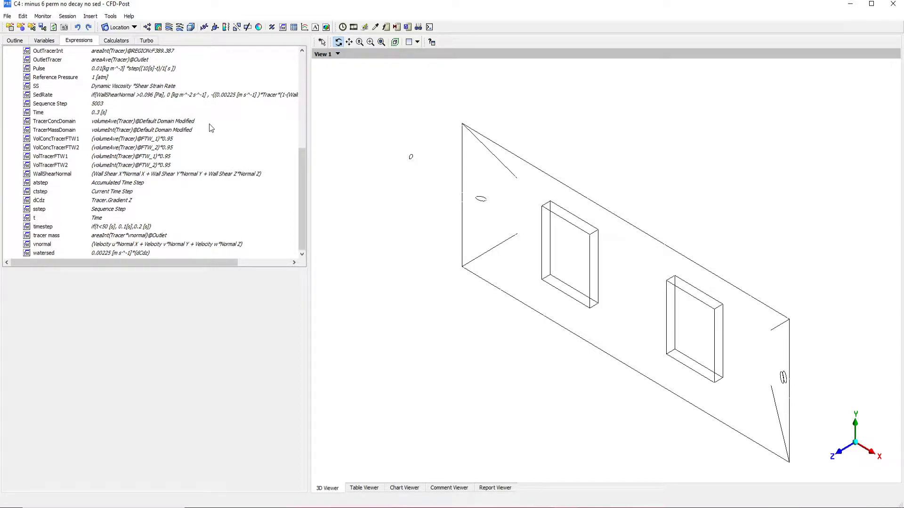
scroll(148, 183, "up", 1)
scroll(147, 184, "up", 6)
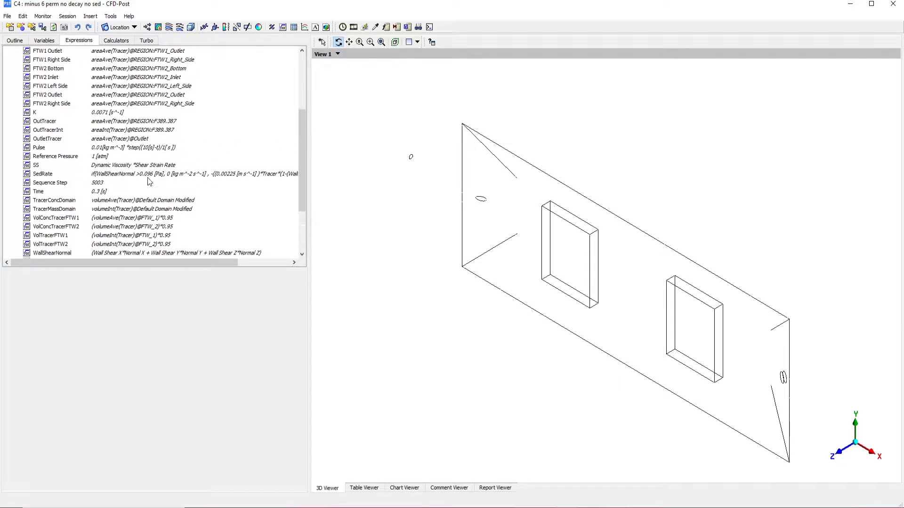
scroll(156, 165, "down", 7)
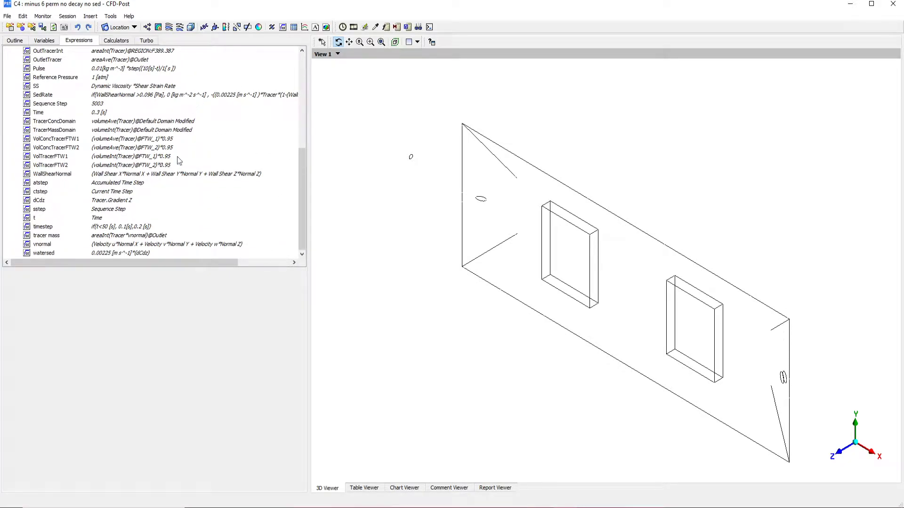
Step: Examine the model's circular pipe end up close and the velocity and normal components in the vnormal expression definition
left_click_drag(577, 303, 729, 200)
left_click_drag(743, 254, 700, 309)
left_click(371, 42)
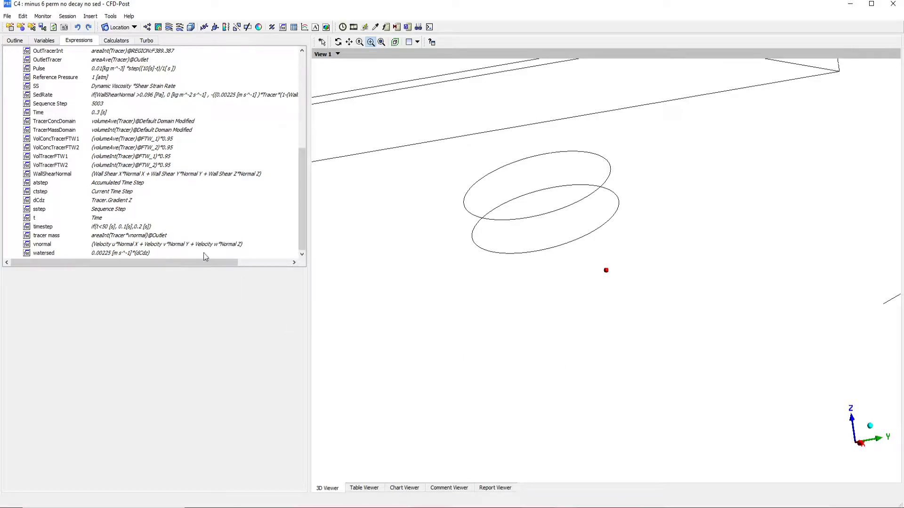
left_click(185, 246)
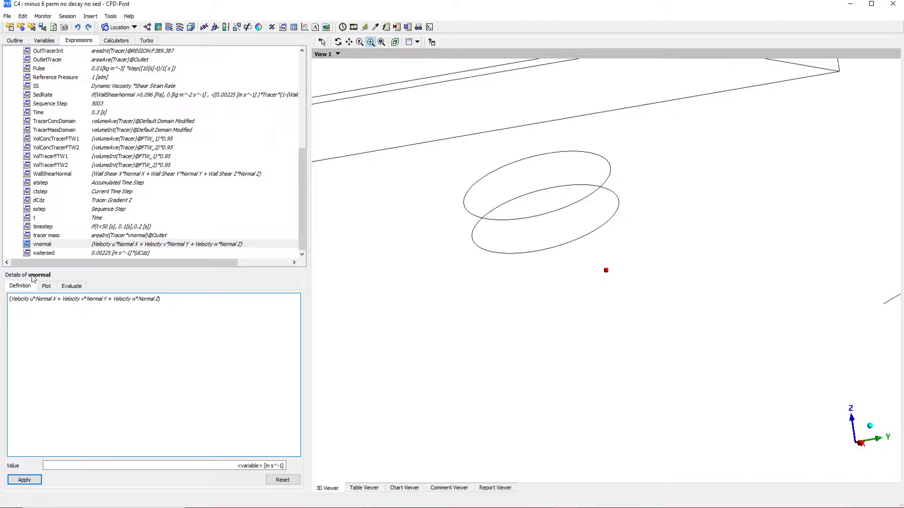
left_click(42, 315)
left_click_drag(11, 299, 62, 297)
left_click(181, 304)
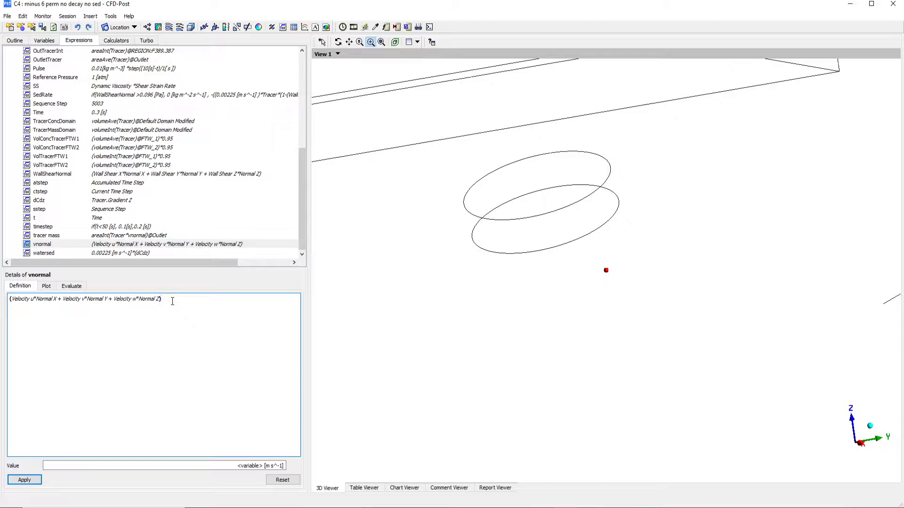
left_click_drag(13, 300, 33, 301)
left_click(14, 300)
Step: Browse the functions, variables and locations available for building the vnormal definition, including the Normal X variable
right_click(179, 304)
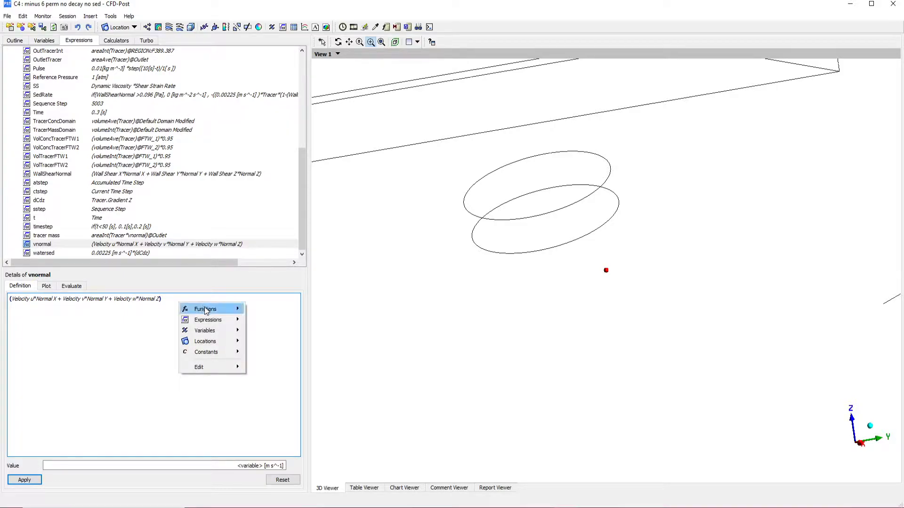
mouse_move(205, 310)
mouse_move(276, 313)
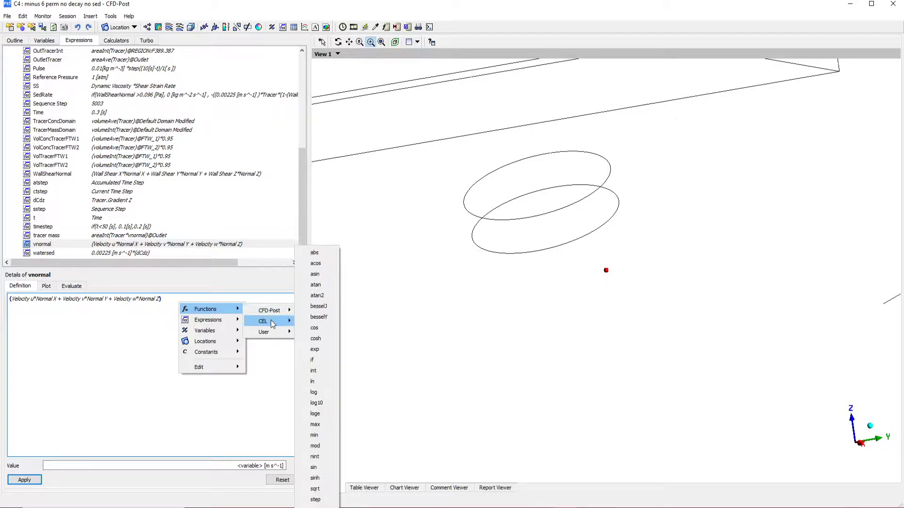
mouse_move(225, 330)
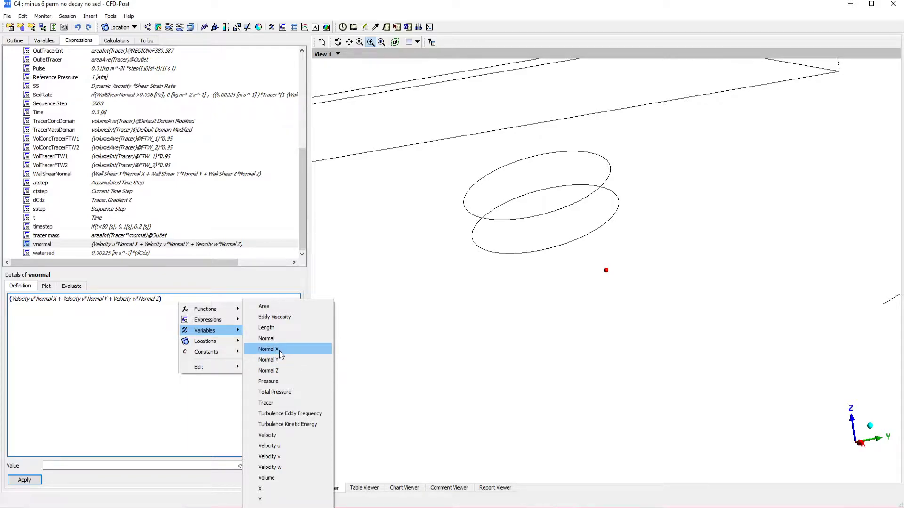
left_click(85, 311)
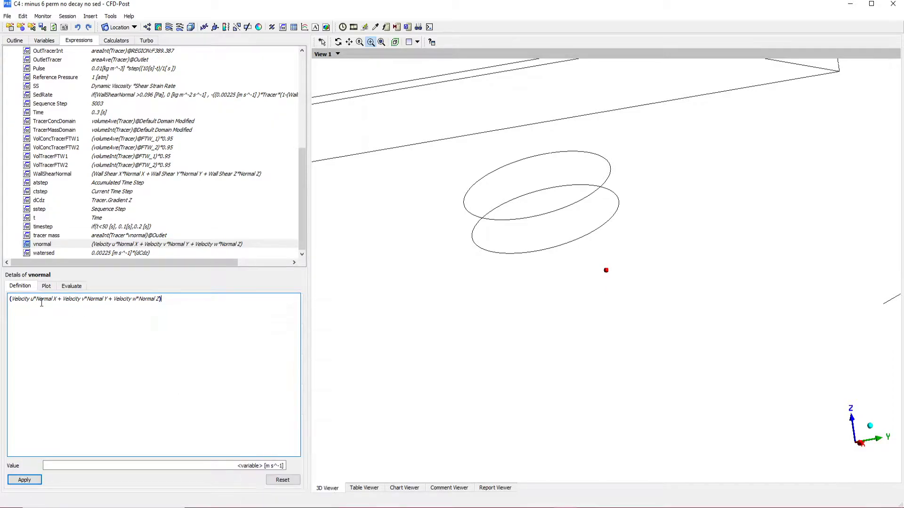
right_click(168, 310)
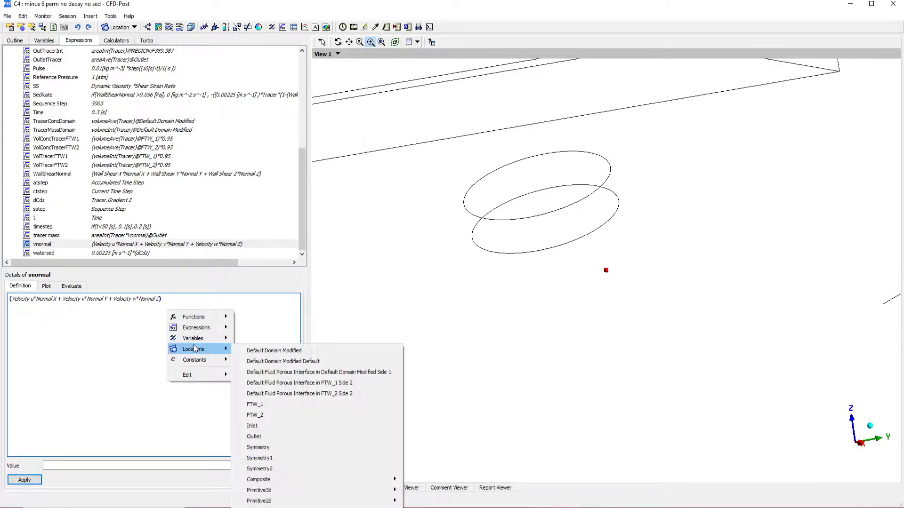
mouse_move(200, 338)
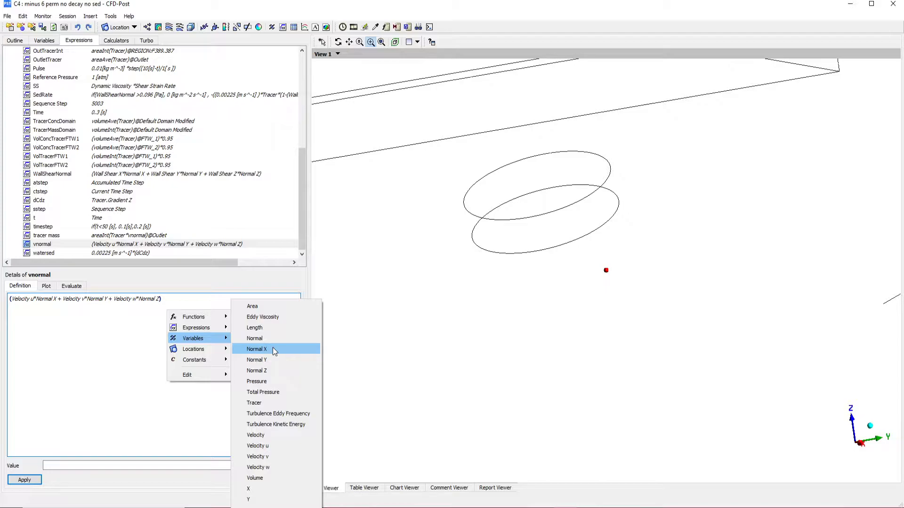
left_click(115, 321)
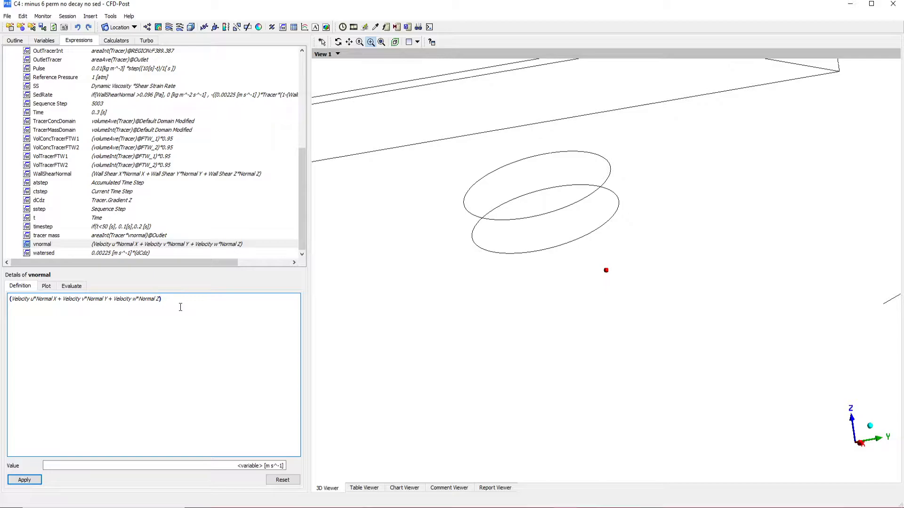
Step: Open the tracer mass expression and examine the units of its evaluated value
left_click(102, 235)
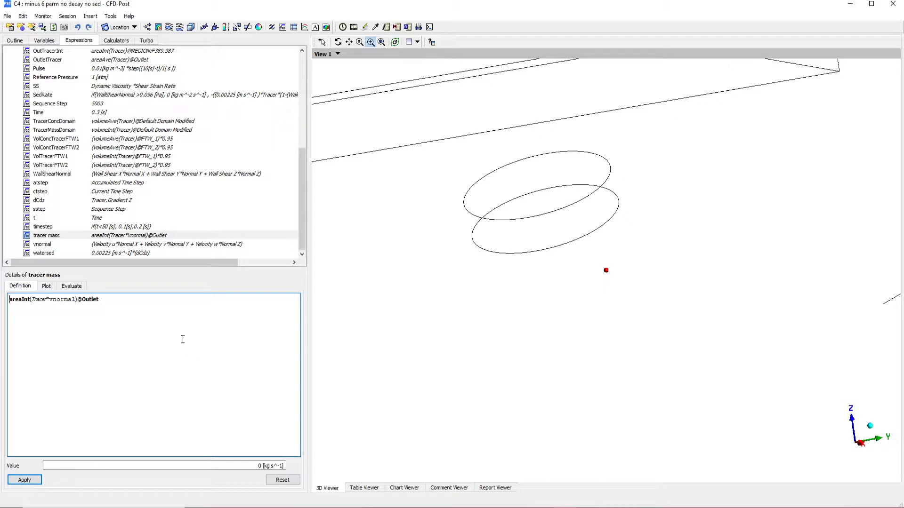
left_click_drag(264, 466, 284, 473)
left_click(254, 382)
left_click_drag(264, 469, 284, 466)
left_click(263, 366)
left_click_drag(264, 467, 280, 476)
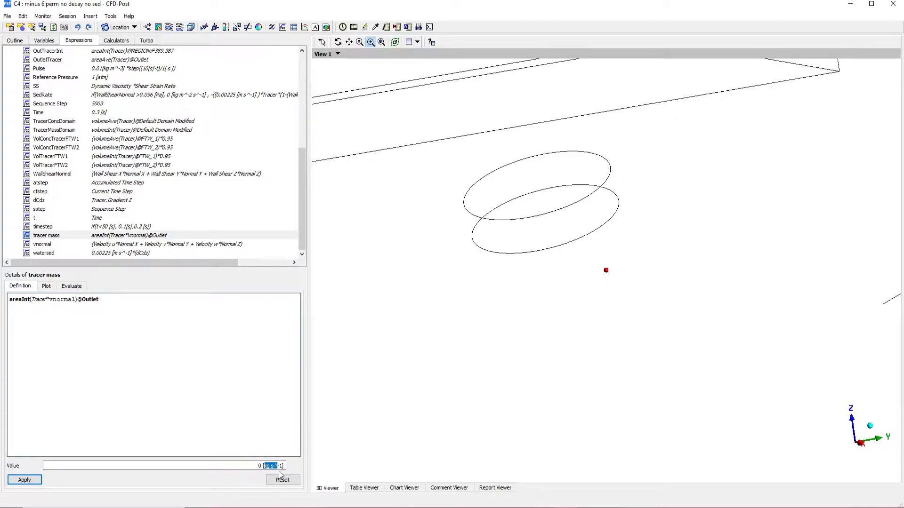
left_click(250, 388)
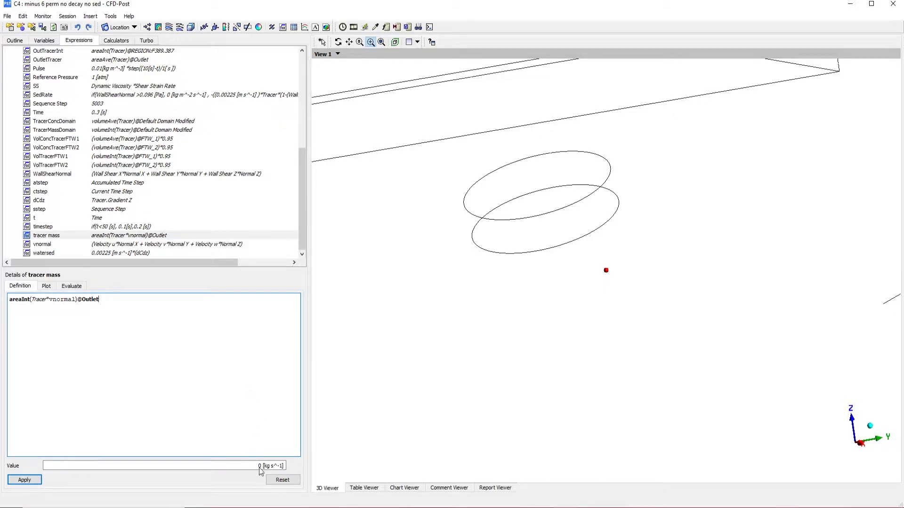
left_click_drag(263, 467, 286, 469)
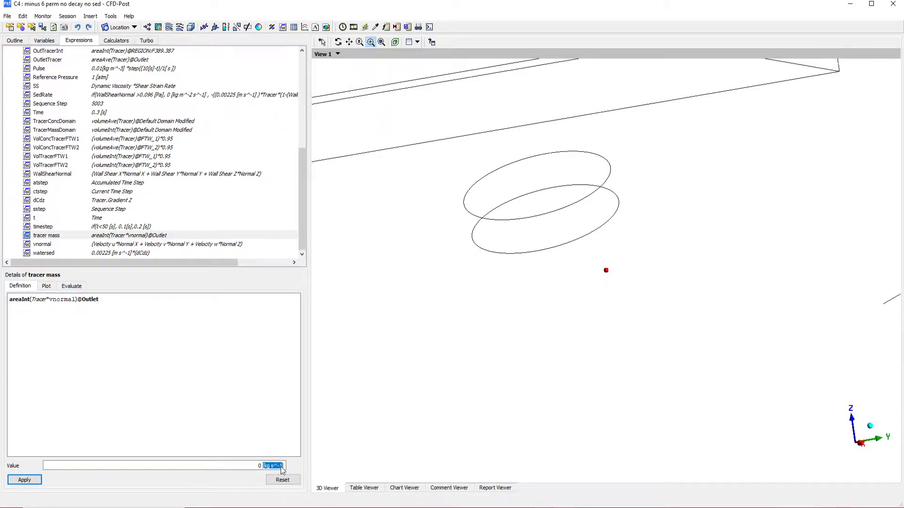
left_click(260, 366)
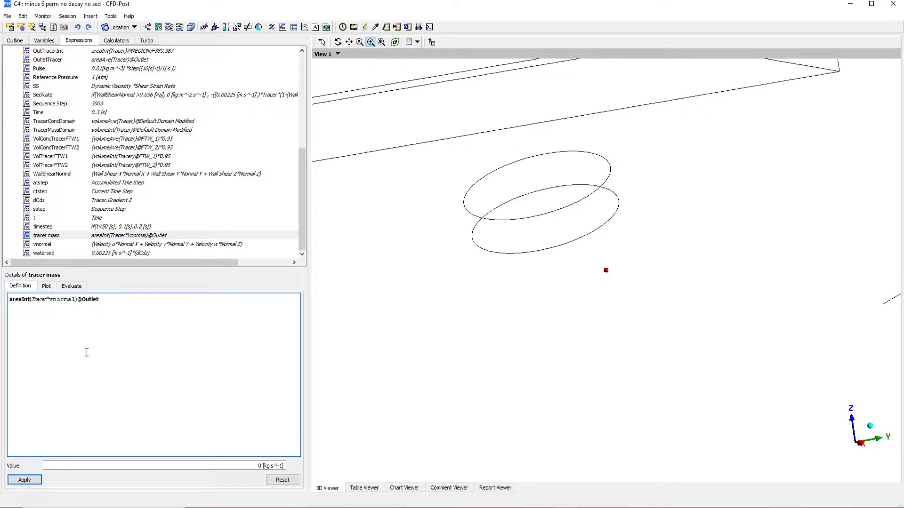
Step: Examine the areaInt function, the Tracer variable and the Outlet location in the tracer mass definition
left_click_drag(11, 302, 17, 300)
left_click(27, 300)
mouse_move(32, 300)
left_mouse_down()
mouse_move(58, 300)
mouse_move(45, 300)
left_mouse_up()
left_click(56, 341)
left_click_drag(115, 301, 82, 299)
left_click(113, 315)
Step: Browse the functions and the complete list of locations available for the tracer mass definition without inserting any
right_click(135, 307)
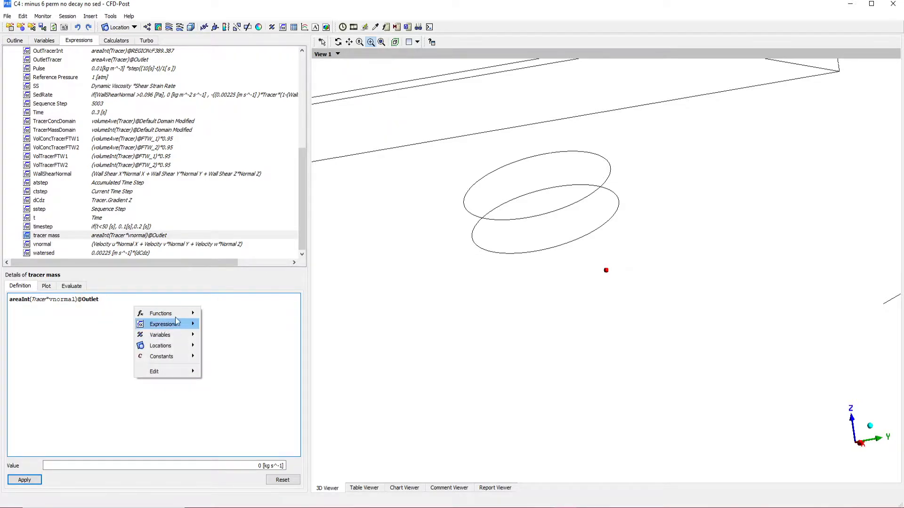
mouse_move(177, 315)
mouse_move(234, 328)
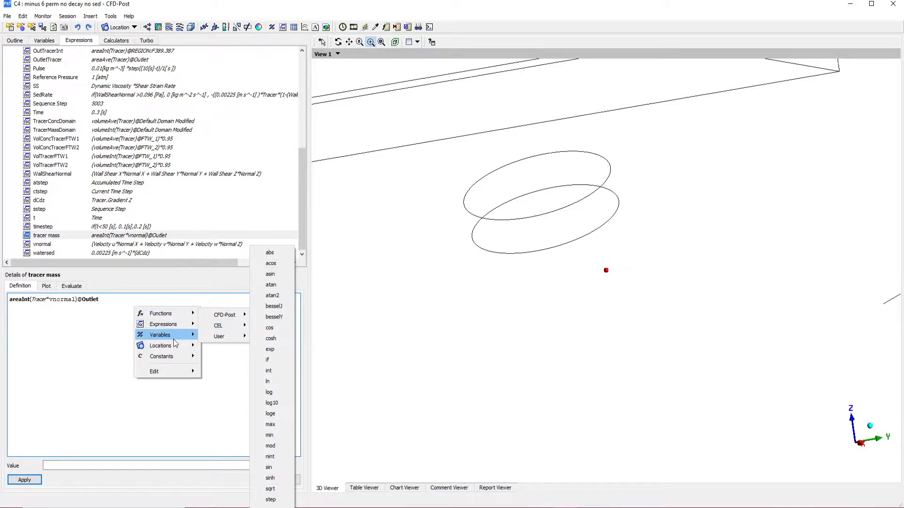
mouse_move(173, 347)
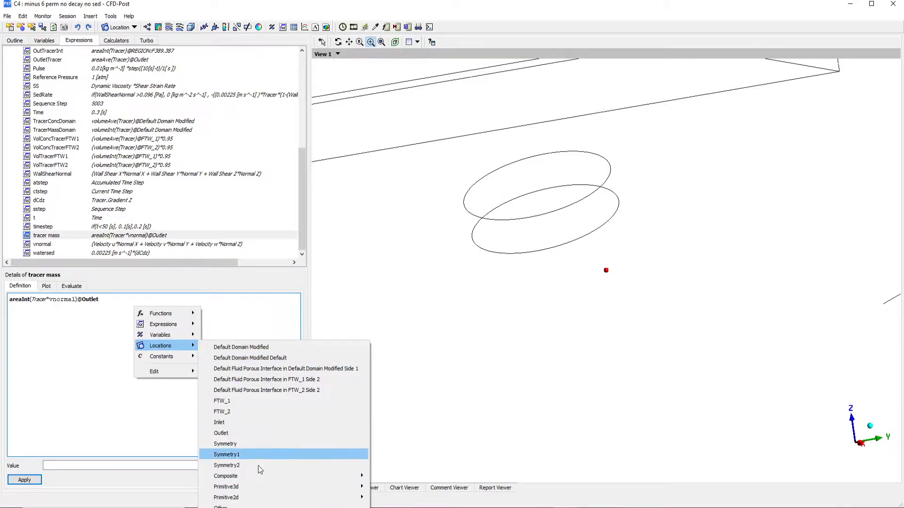
left_click(236, 505)
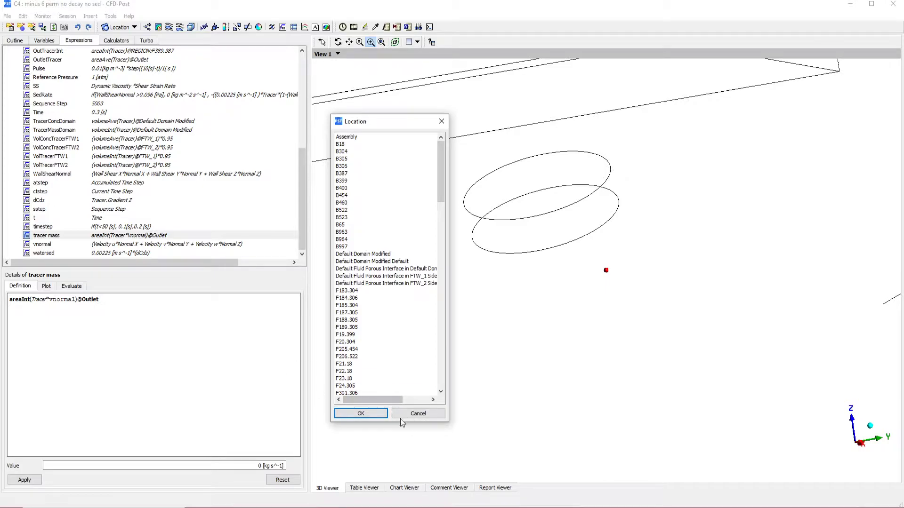
left_click(425, 415)
right_click(132, 301)
mouse_move(161, 342)
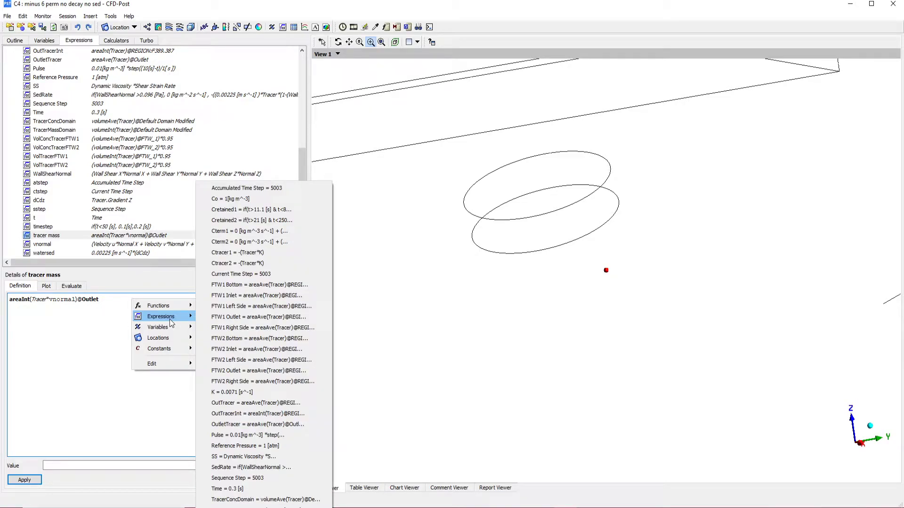
mouse_move(199, 306)
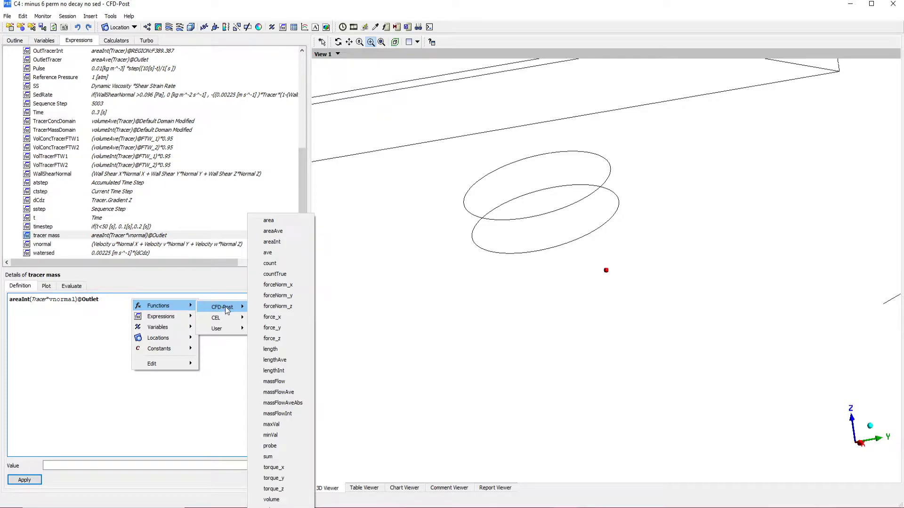
left_click(287, 241)
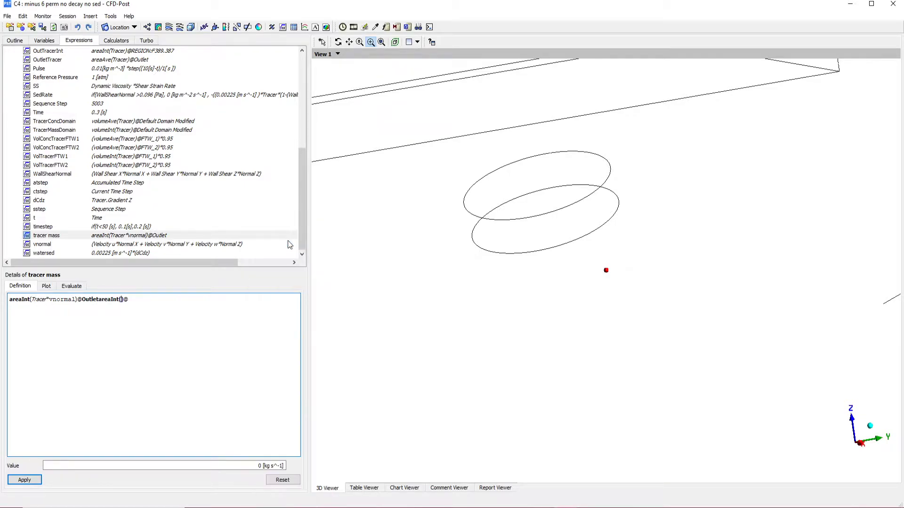
double_click(101, 299)
left_click(100, 300)
Step: Enter the Tracer variable followed by a multiplication sign inside the parentheses of the second areaInt function
key("Right")
key("Right")
key("Right")
key("Right")
key("Right")
key("Right")
key("Right")
key("Right")
right_click(127, 304)
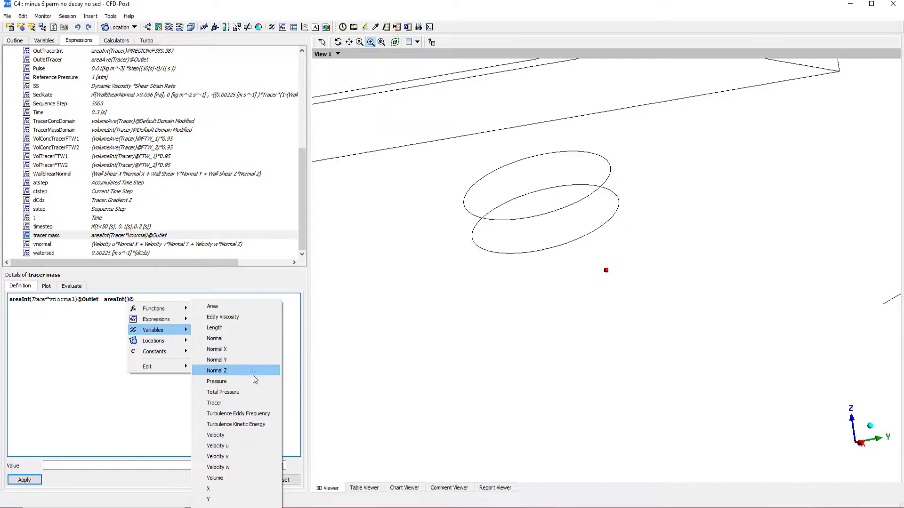
left_click(249, 404)
type("*")
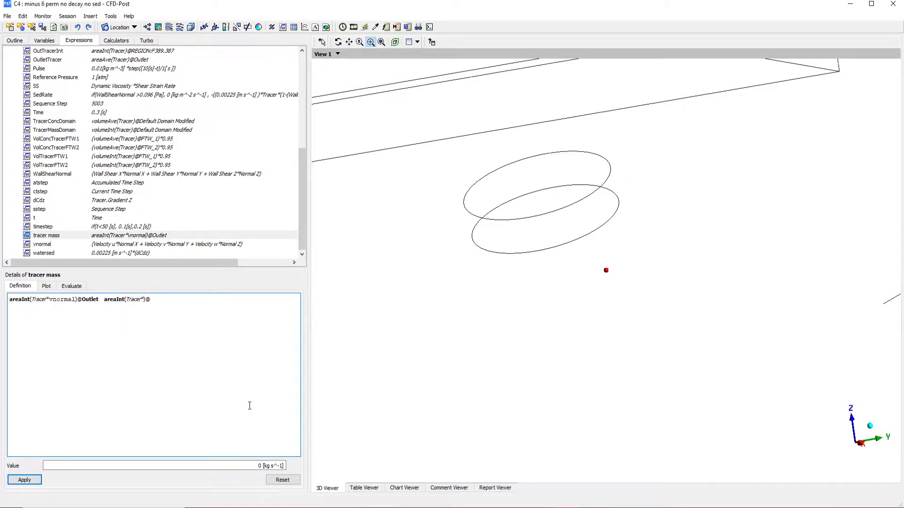
Step: Complete the second areaInt in the tracer mass definition with the vnormal expression as multiplier and Outlet as the location
right_click(144, 302)
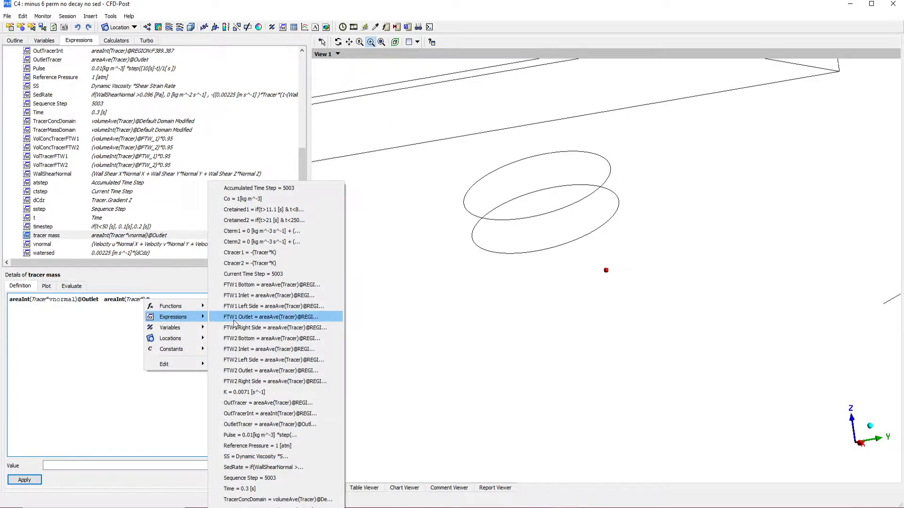
left_click(285, 507)
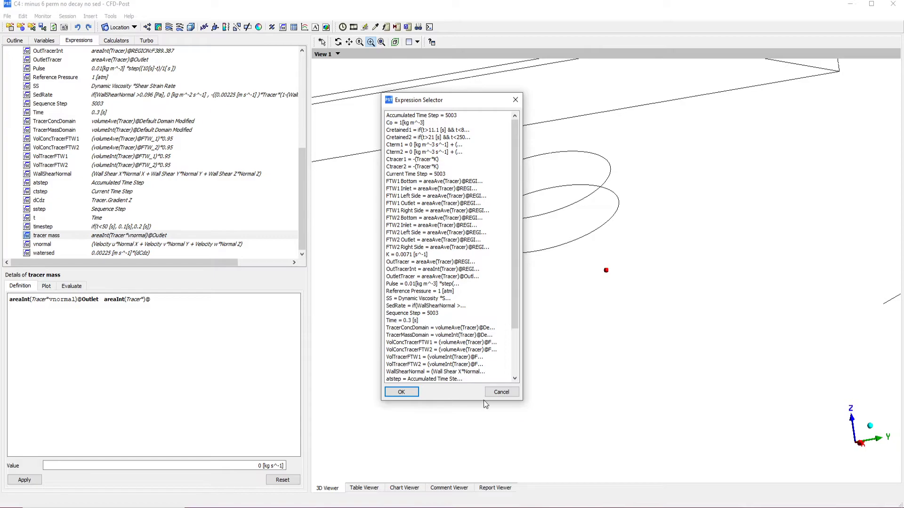
left_click_drag(513, 327, 515, 372)
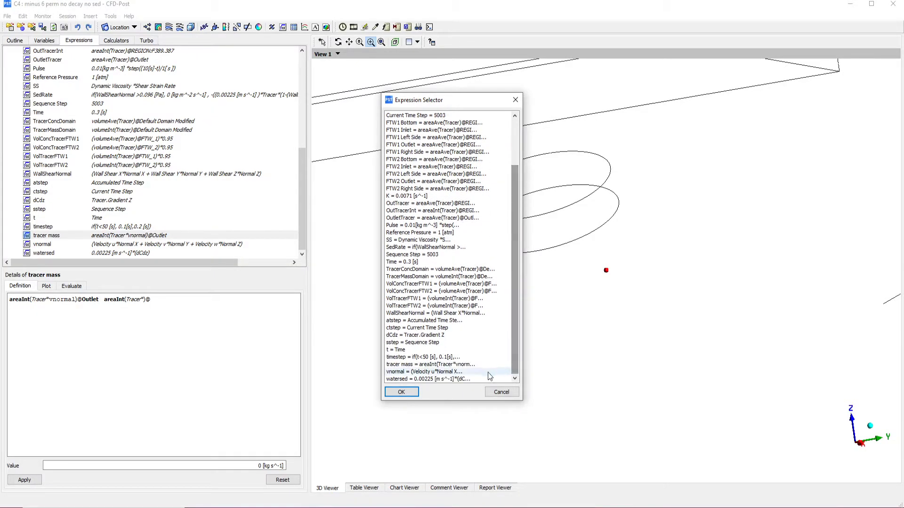
left_click(429, 372)
left_click(401, 392)
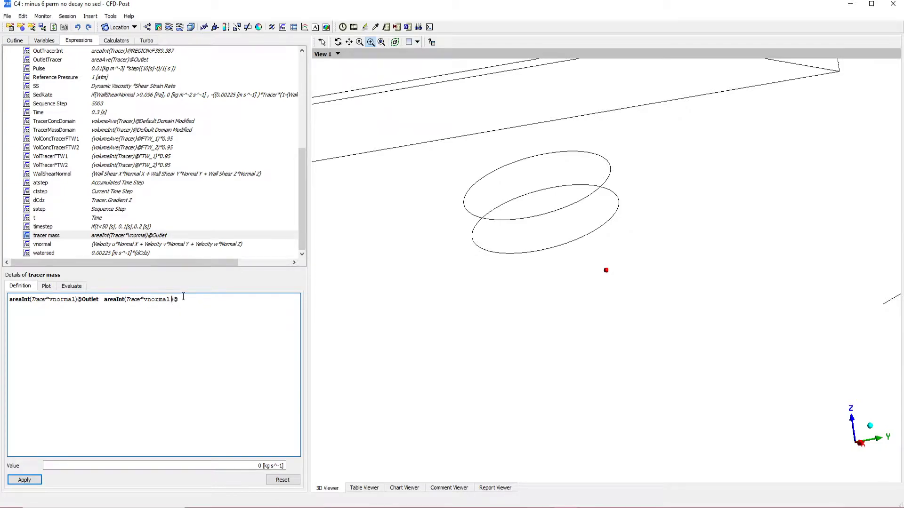
right_click(180, 300)
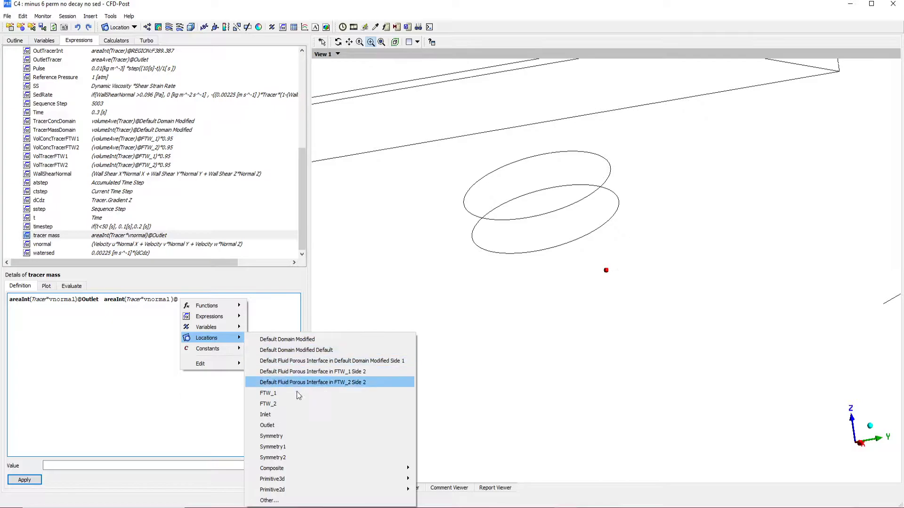
left_click(296, 419)
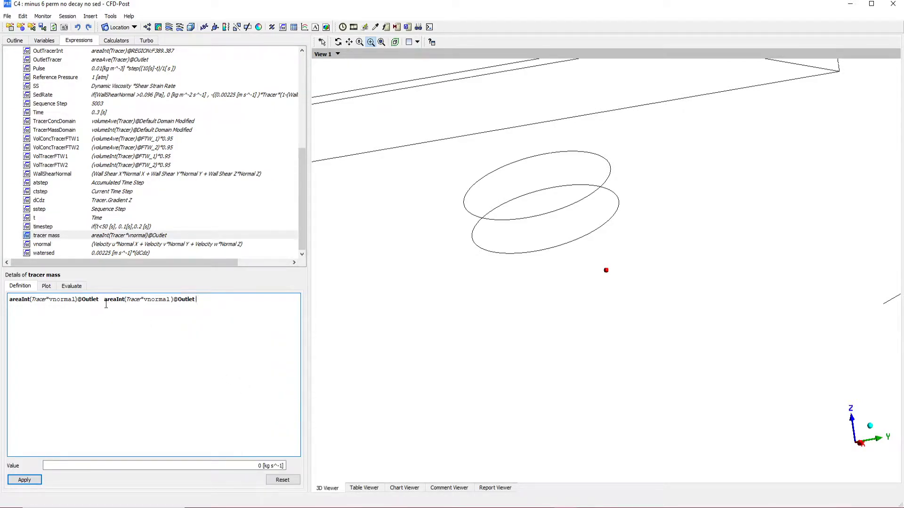
left_click_drag(104, 300, 244, 311)
key("Delete")
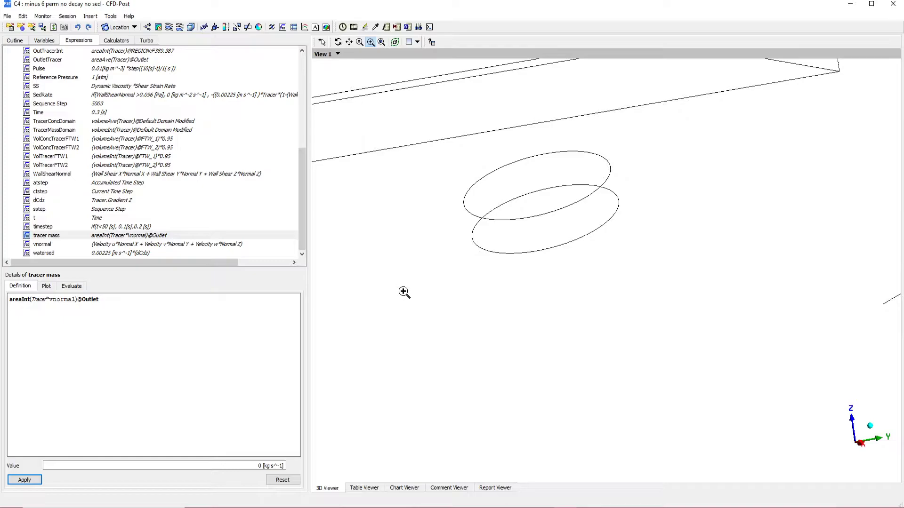
Step: Insert a new chart named Chart 2 and set its type to XY - Transient or Sequence
left_click(15, 41)
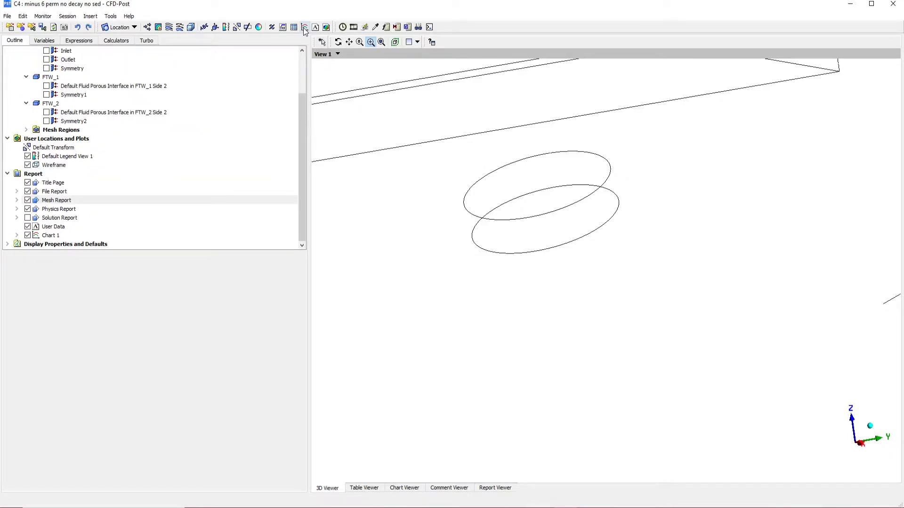
left_click(305, 28)
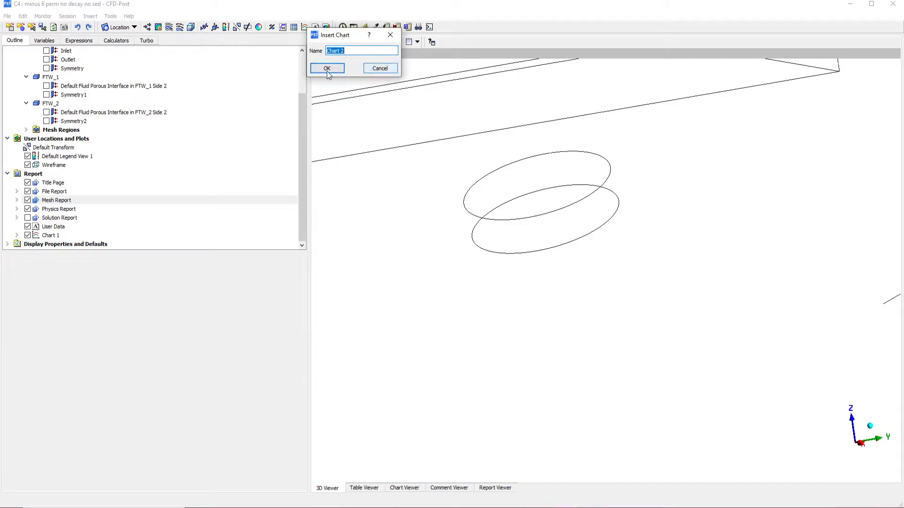
left_click(328, 69)
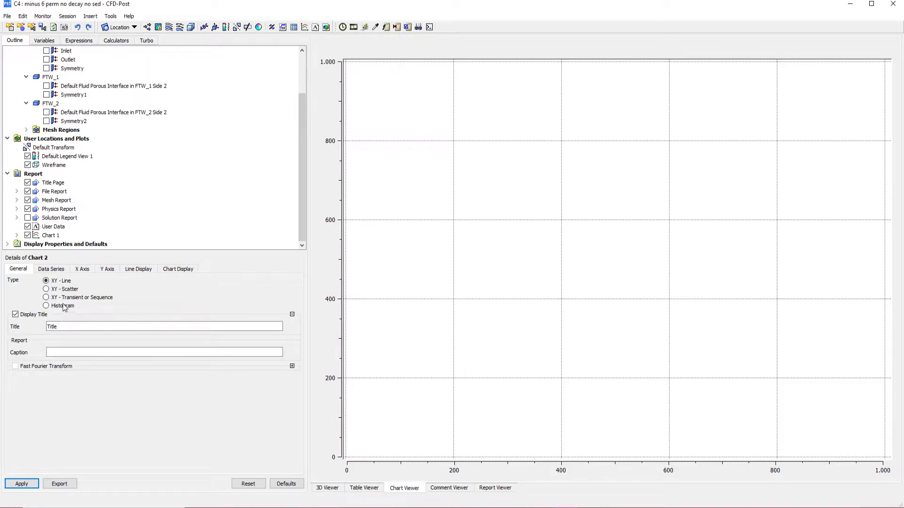
left_click(46, 297)
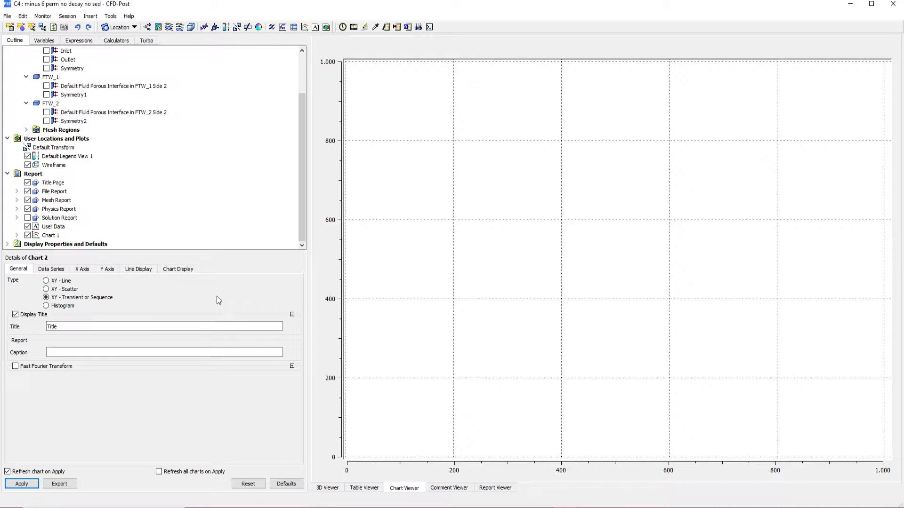
Step: Use the tracer mass expression as the data source for Series 1 and enable refreshing all charts on apply
left_click(53, 271)
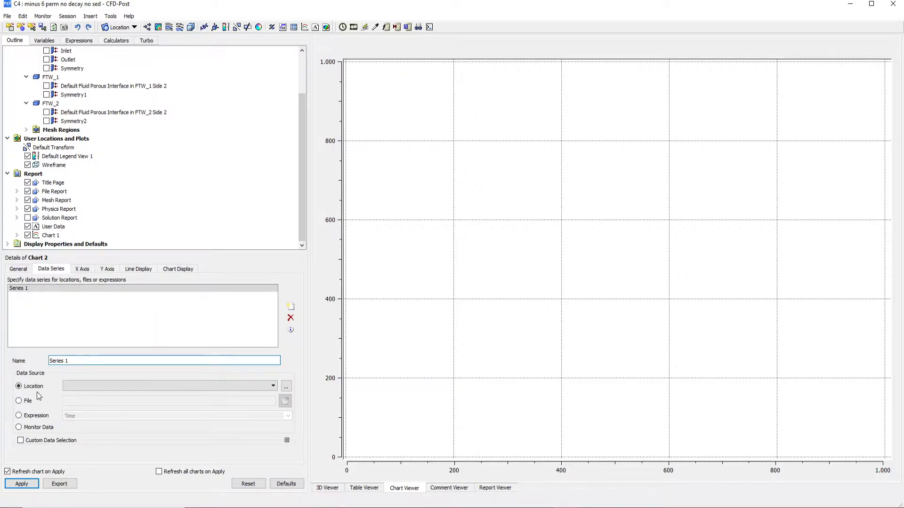
left_click_drag(72, 362, 48, 362)
left_click(159, 471)
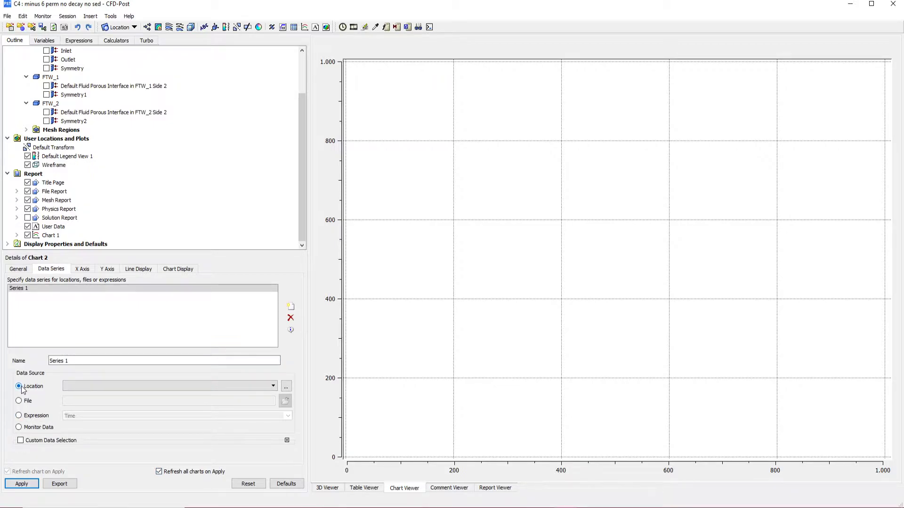
left_click(19, 416)
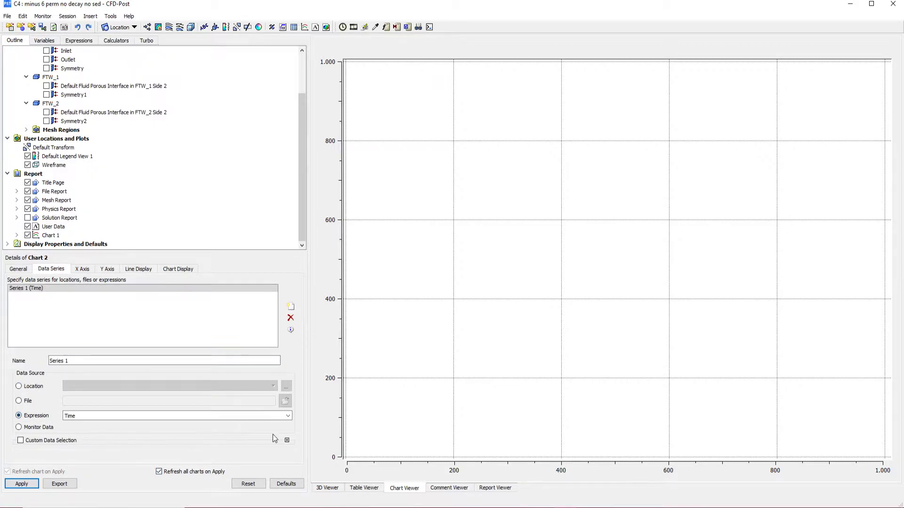
left_click(287, 417)
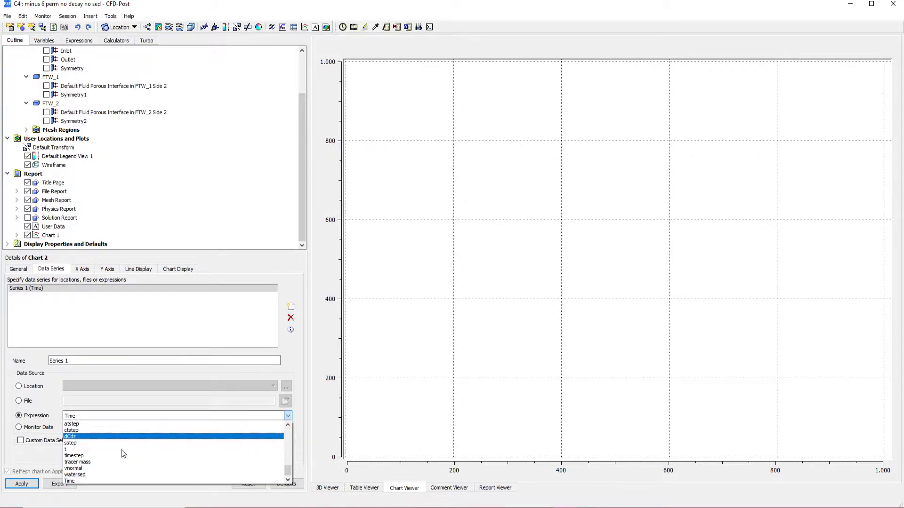
left_click(81, 462)
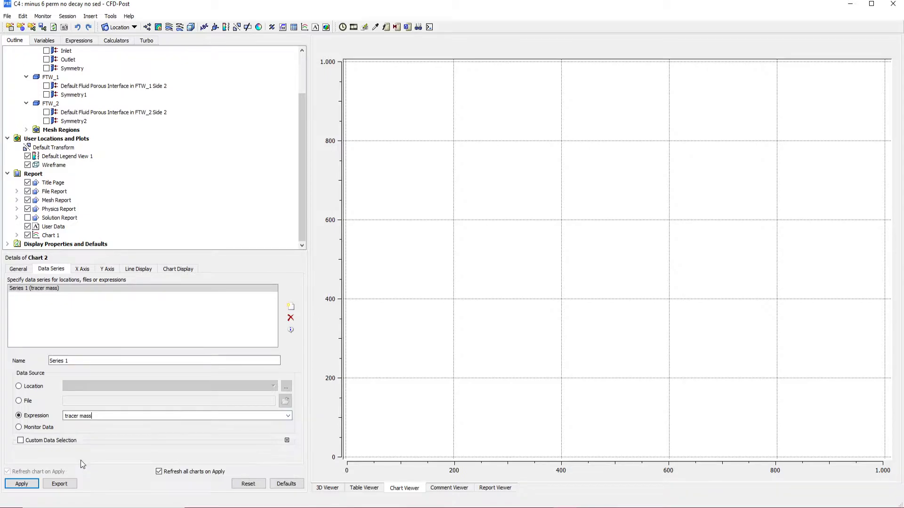
Step: Check the X axis expression of Chart 2 and set its Y axis variable to Tracer
left_click(82, 269)
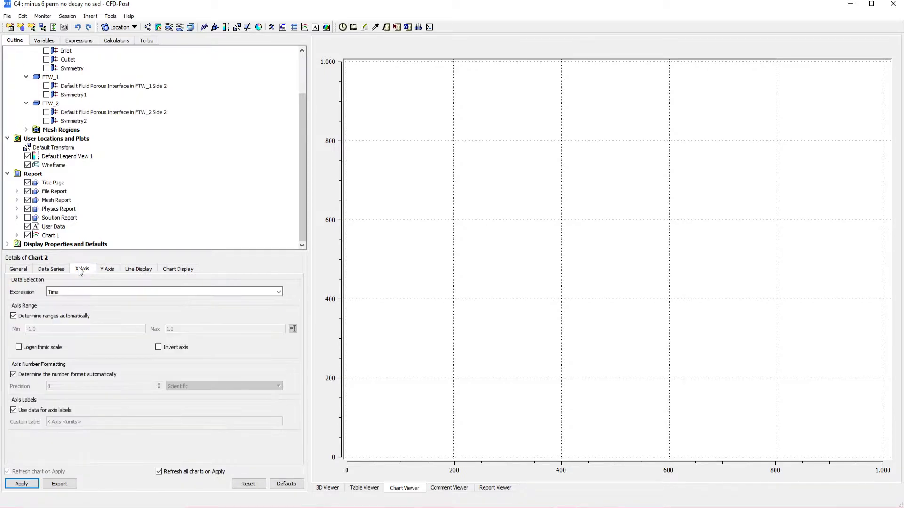
left_click(108, 270)
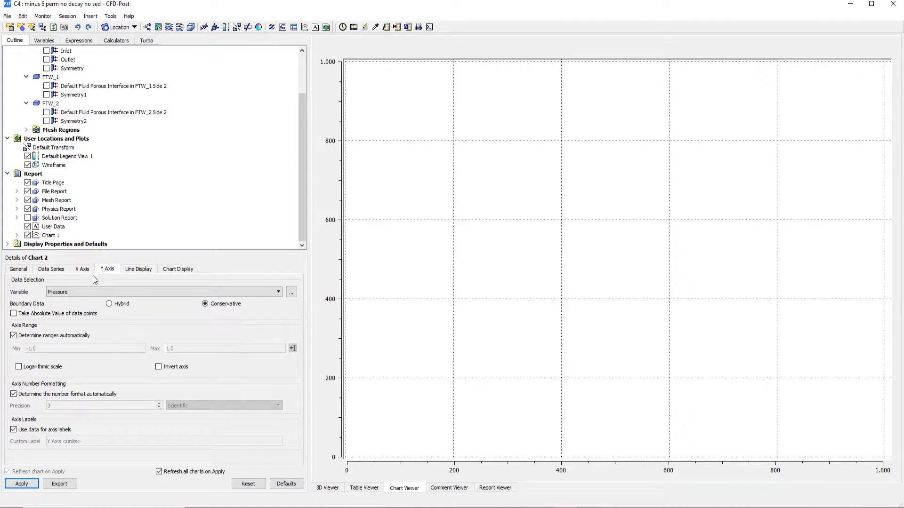
left_click(74, 292)
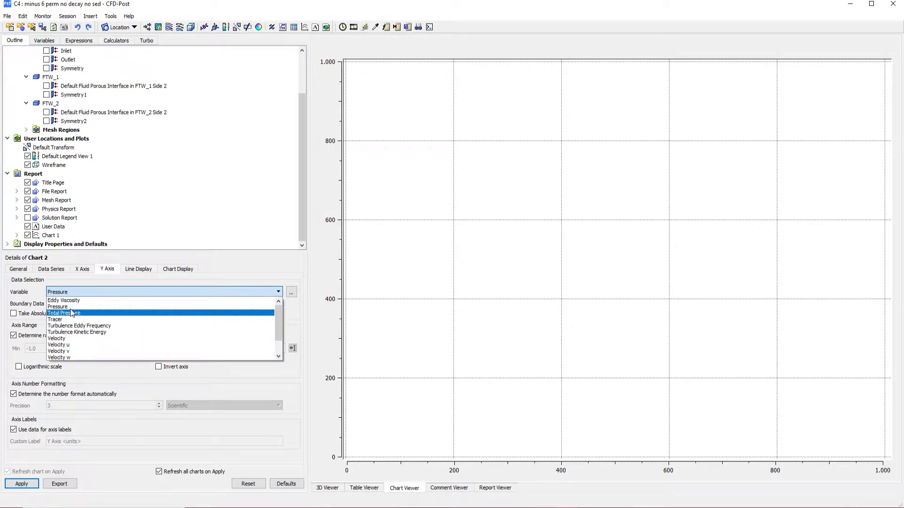
left_click(82, 269)
left_click(107, 270)
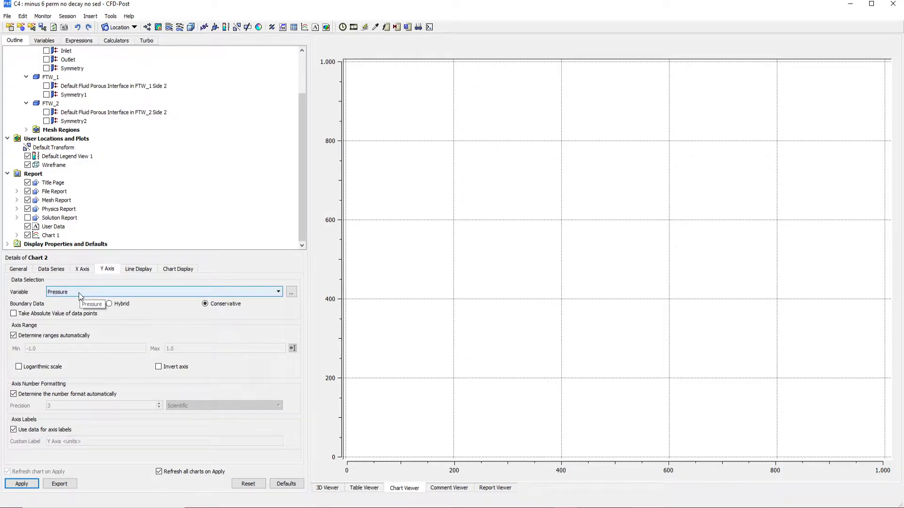
left_click(82, 269)
left_click(107, 270)
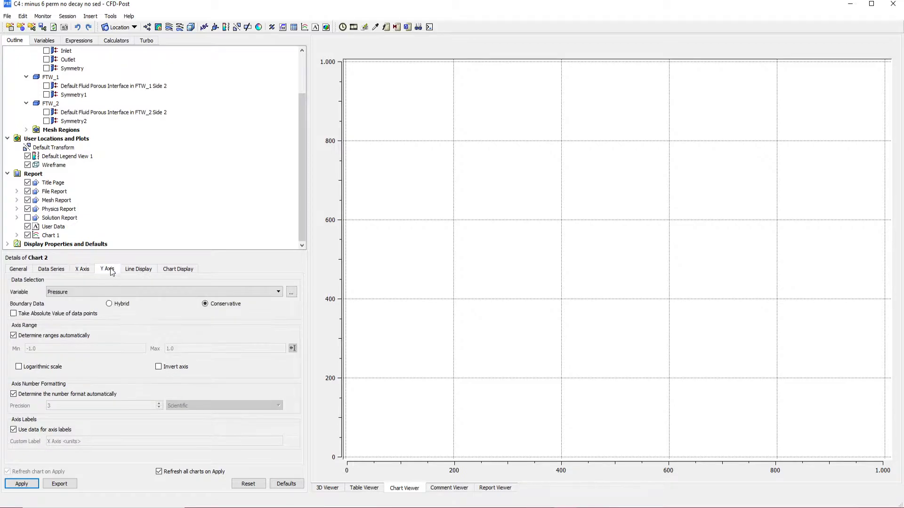
left_click(83, 292)
scroll(87, 327, "down", 2)
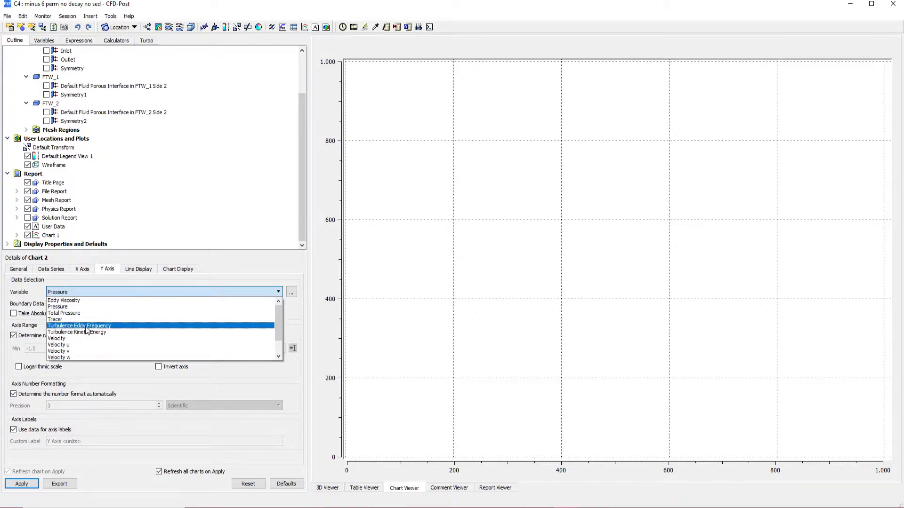
scroll(64, 329, "up", 1)
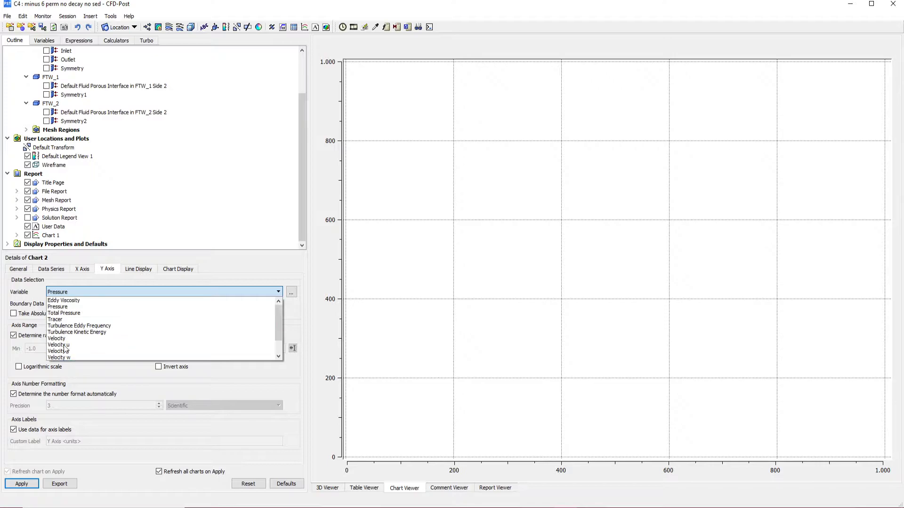
left_click(70, 319)
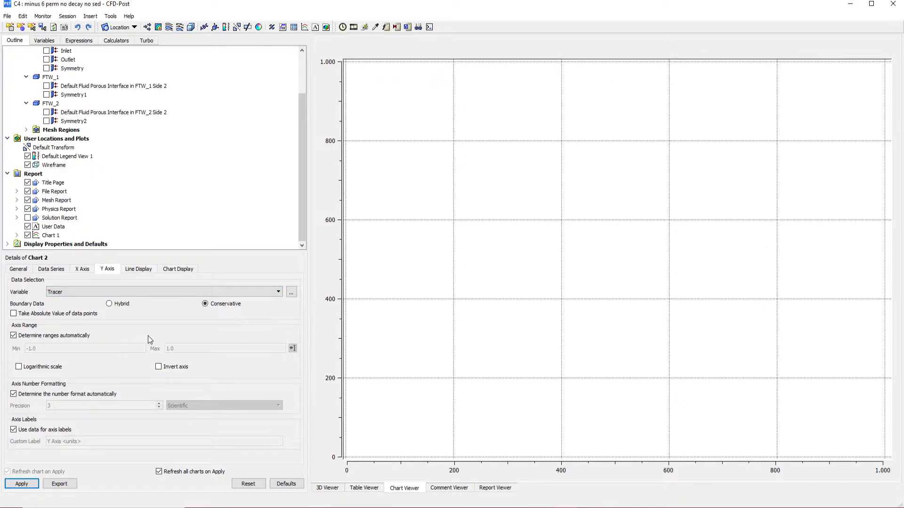
Step: Review Chart 2's general settings and the tracer mass definition, and view the chart's CSV export options without saving a file
left_click(19, 268)
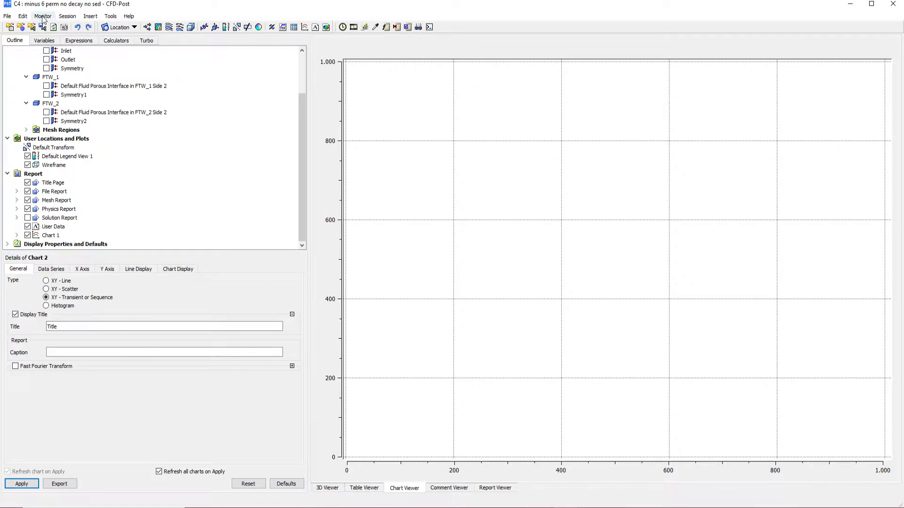
left_click(88, 40)
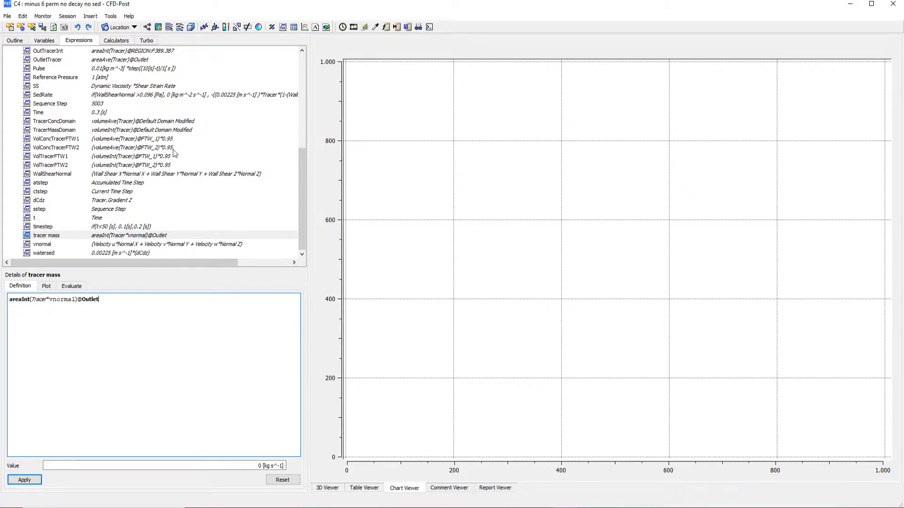
left_click(22, 41)
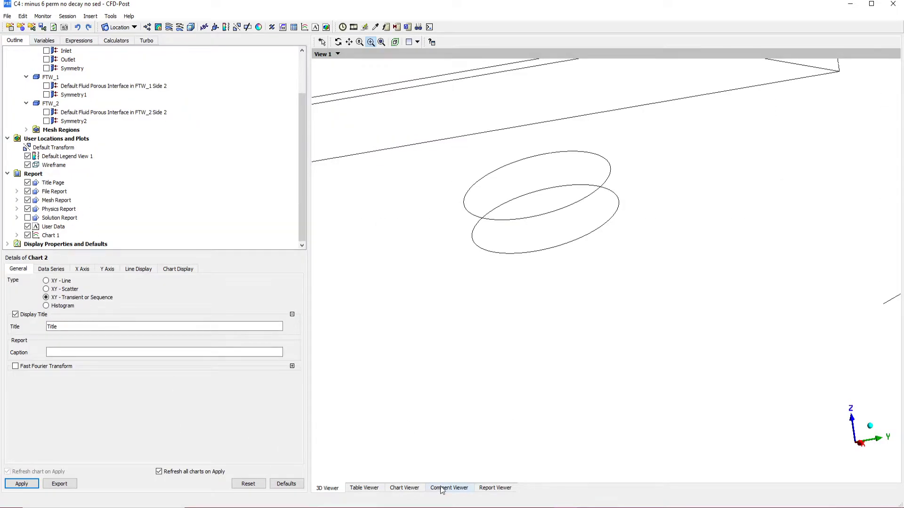
left_click(404, 488)
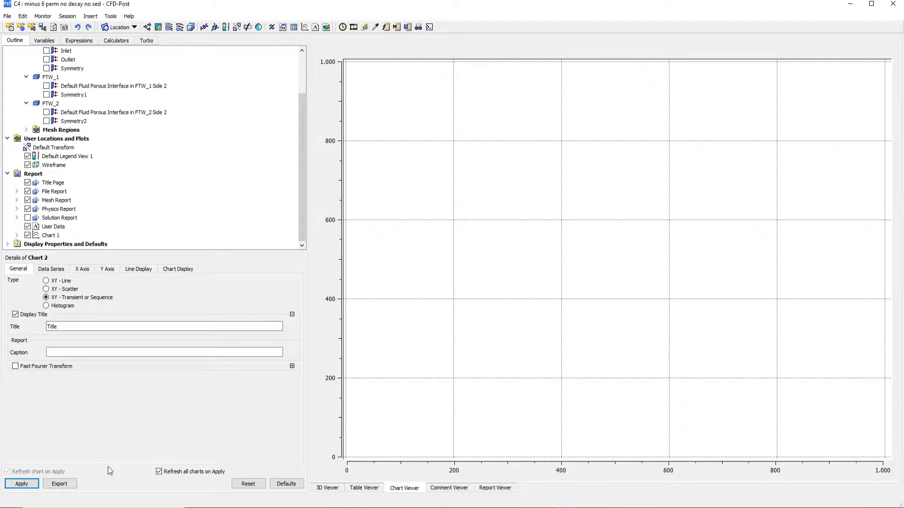
left_click(75, 485)
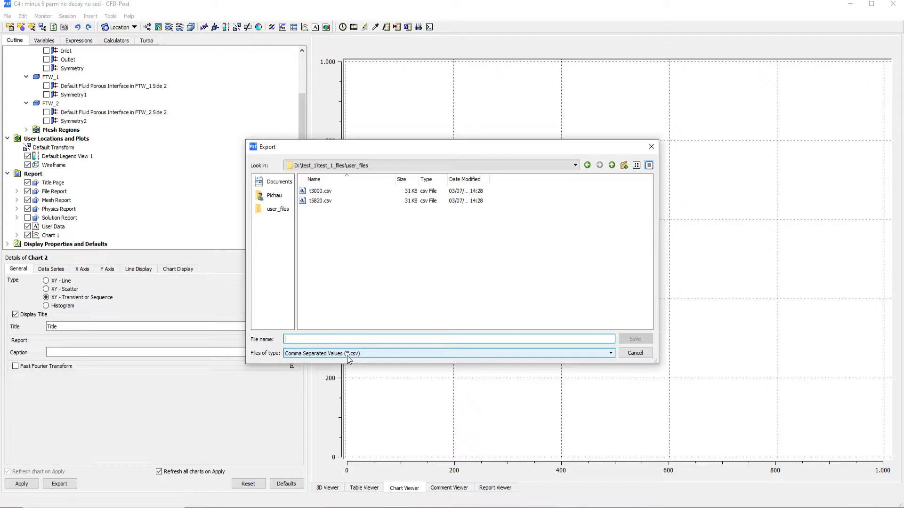
left_click(634, 353)
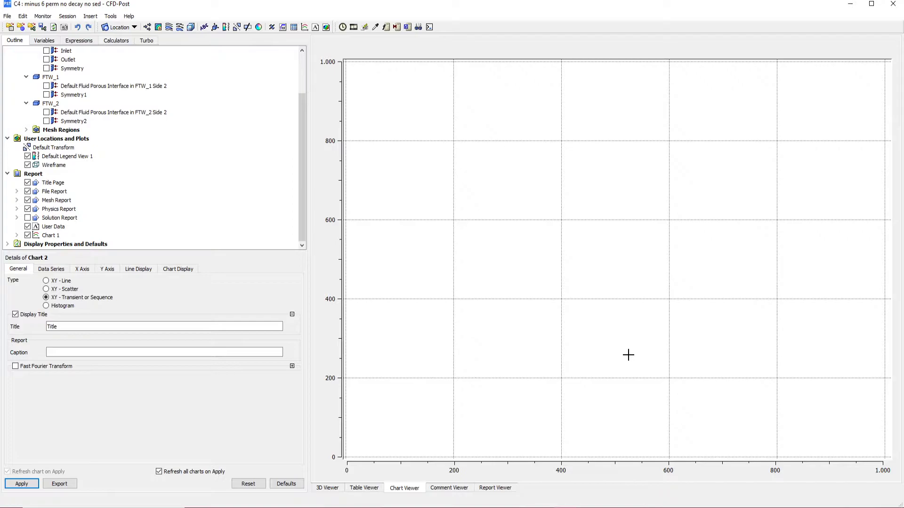
Step: Switch to the test 1 mass outlet workbook in Excel and examine the inlet, tracer and open channel parameters in H6:I14
left_click(505, 507)
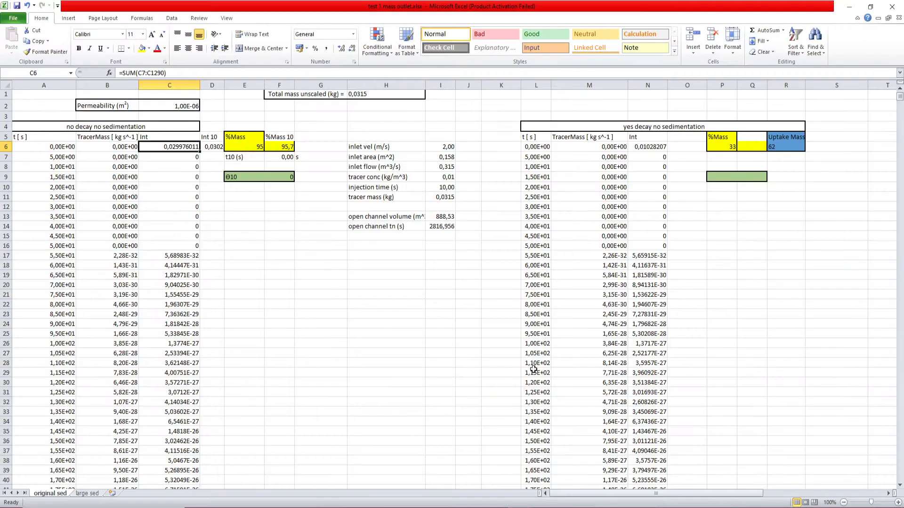
left_click(451, 284)
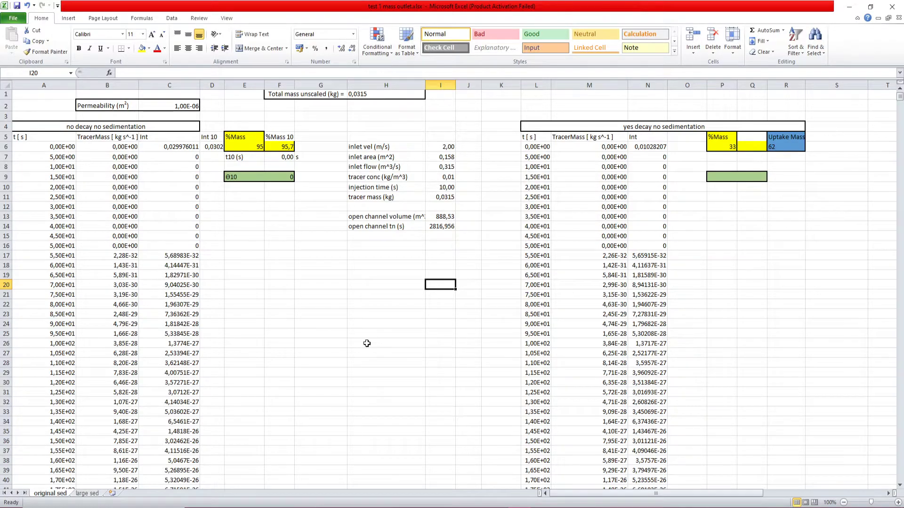
left_click_drag(372, 147, 450, 228)
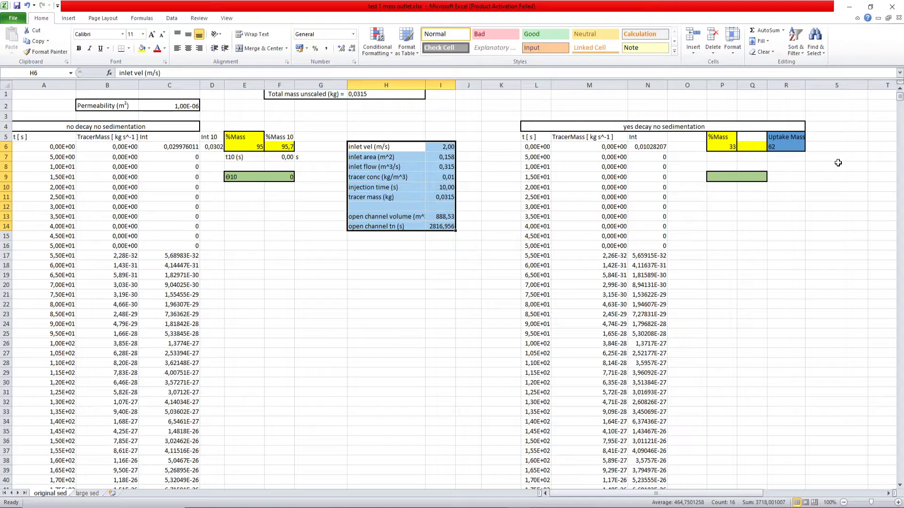
left_click(460, 315)
Step: Inspect the inlet flow, tracer concentration and injection time cells and the references in the tracer mass formula in I11
left_click(441, 166)
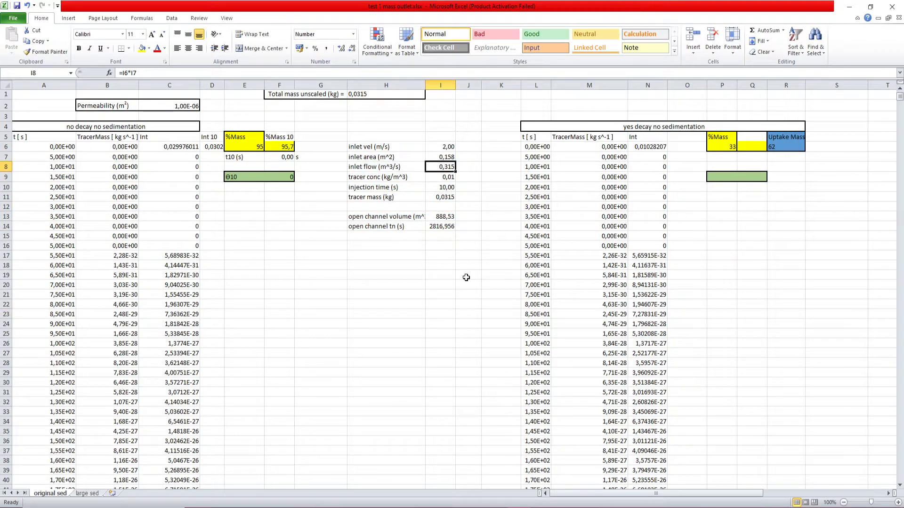
left_click(451, 177)
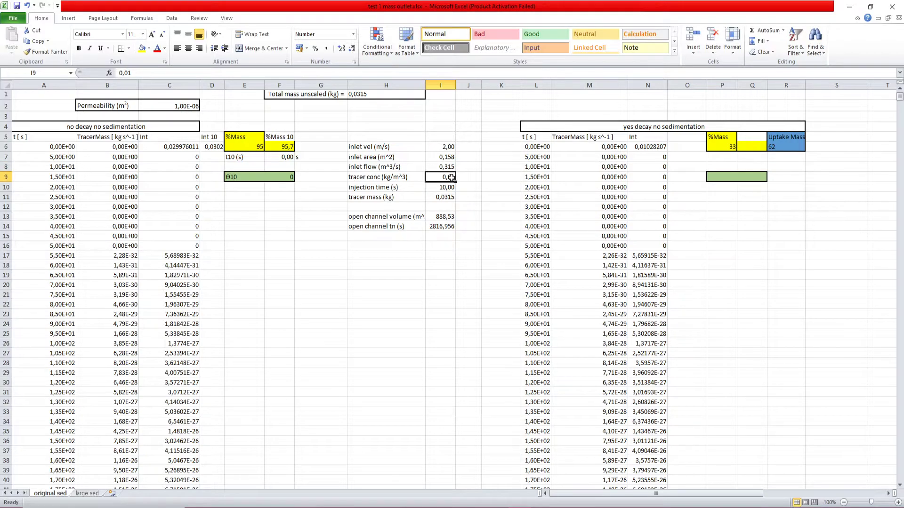
left_click(447, 187)
left_click(442, 197)
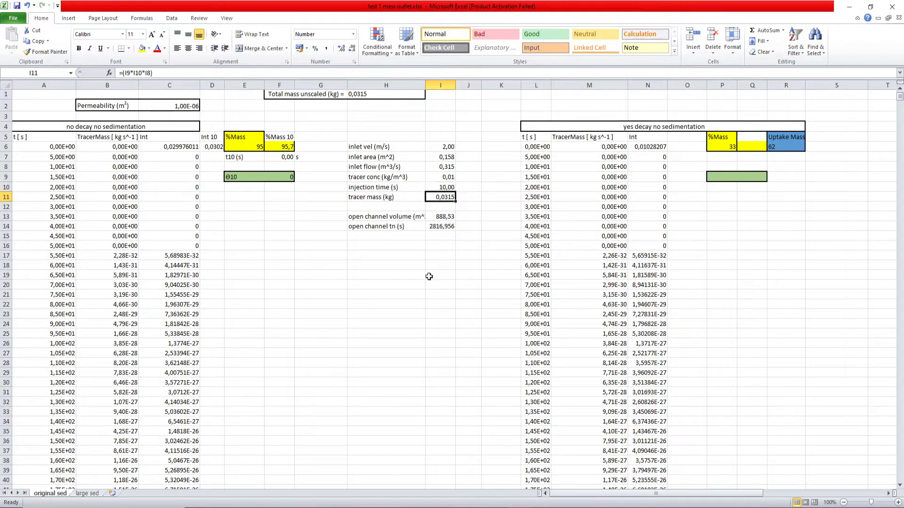
double_click(437, 197)
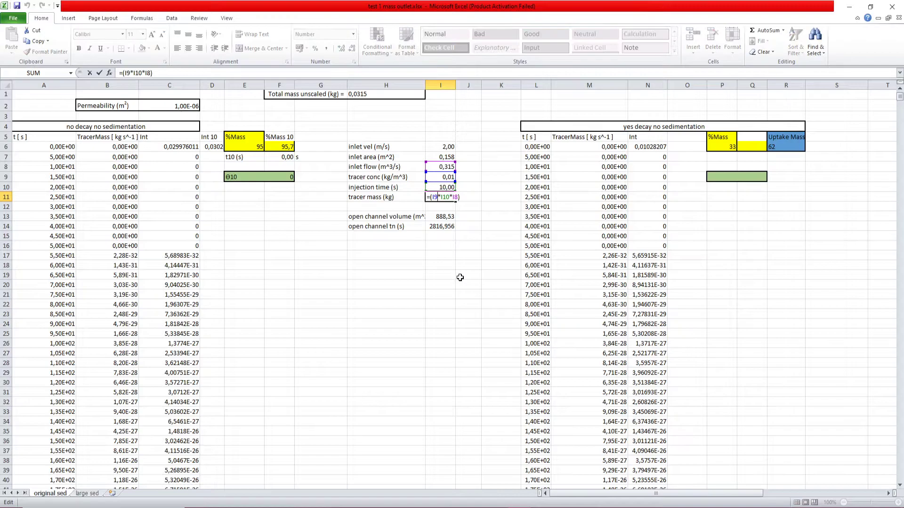
key("Return")
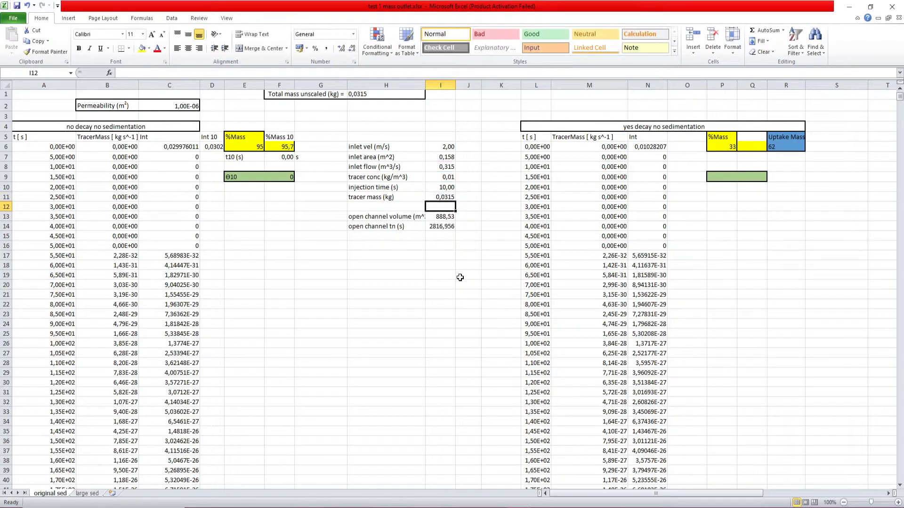
Step: Check the inlet velocity and inlet area cells and the inlet flow formula =I6*I7 in I8
left_click(444, 150)
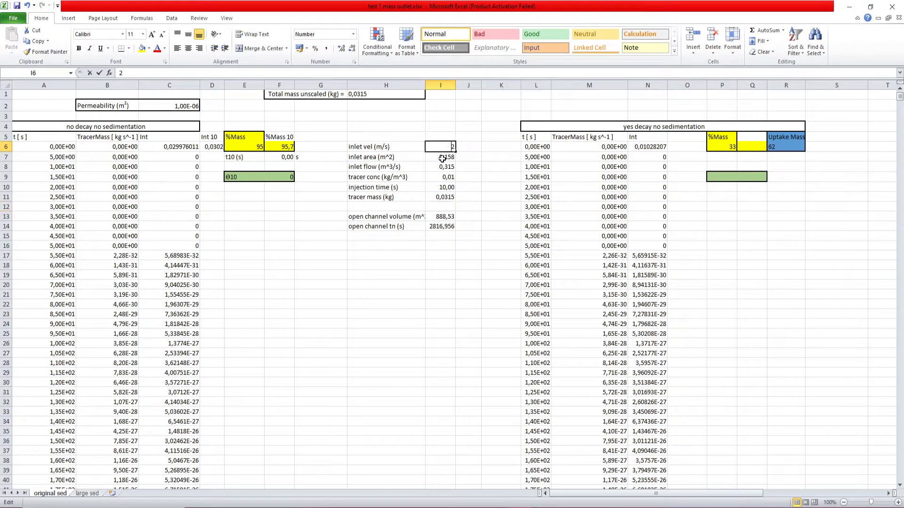
left_click(445, 157)
left_click(443, 169)
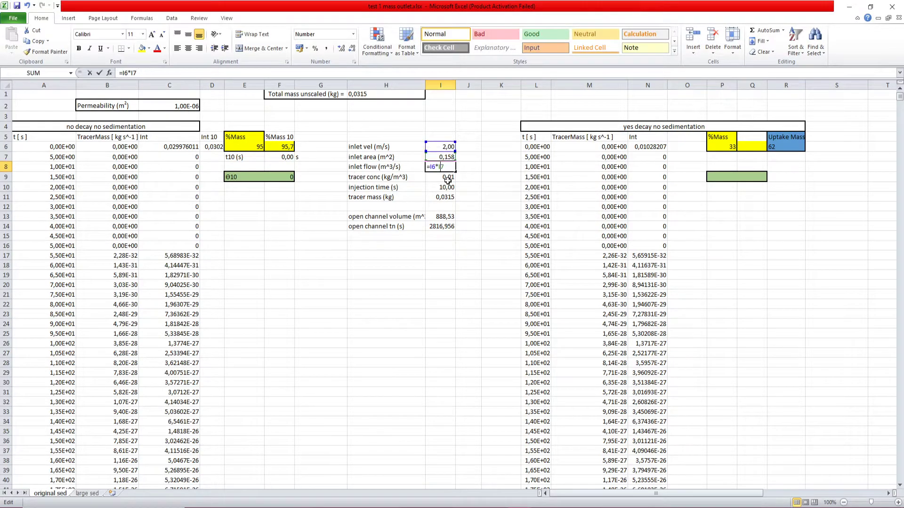
type("=I6*I7")
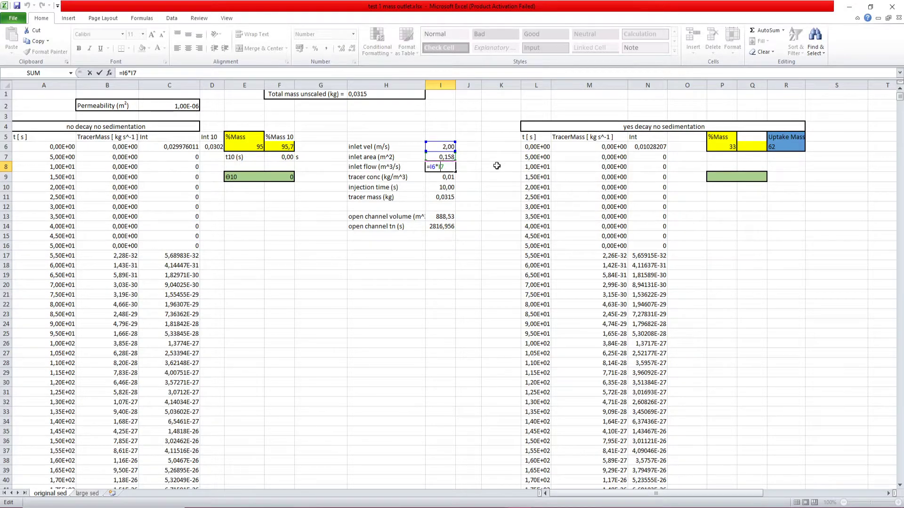
key("Return")
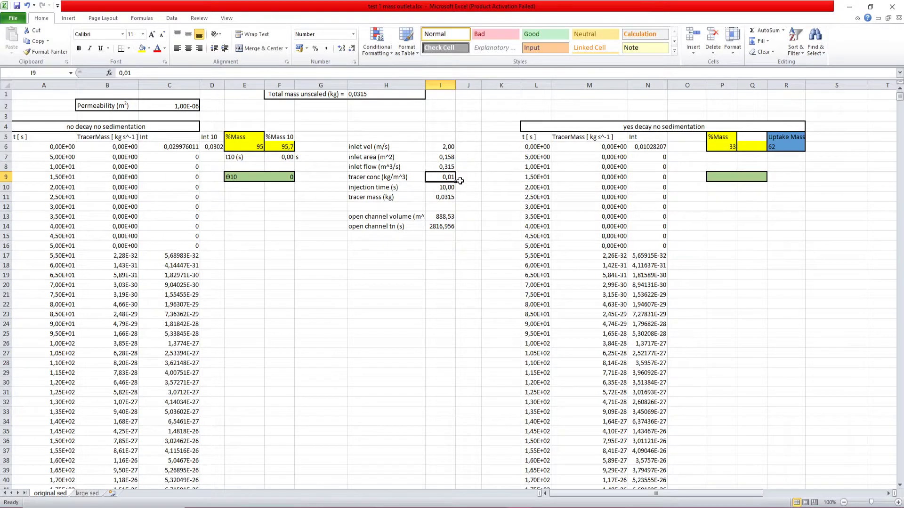
Step: Review the tracer concentration in I9, the injection time in I10 and the tracer mass formula =(I9*I10*I8) in I11
double_click(446, 177)
key("Return")
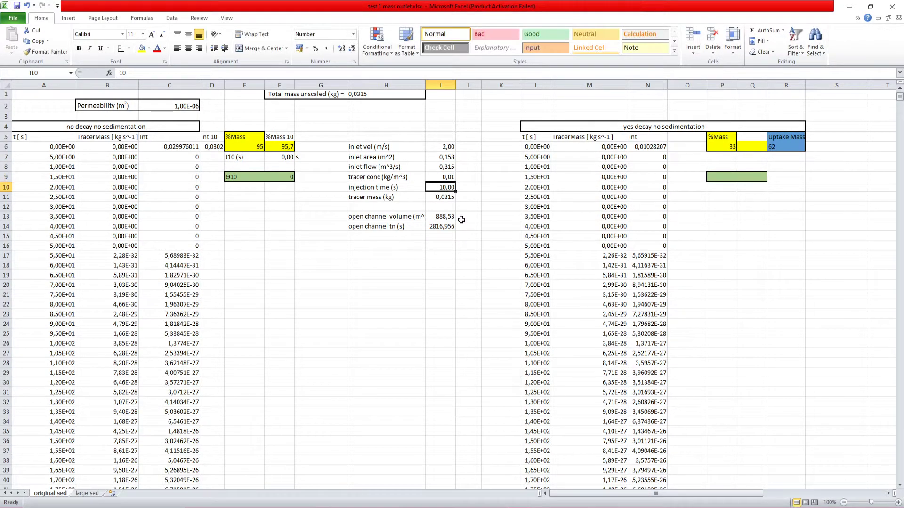
double_click(444, 188)
key("Return")
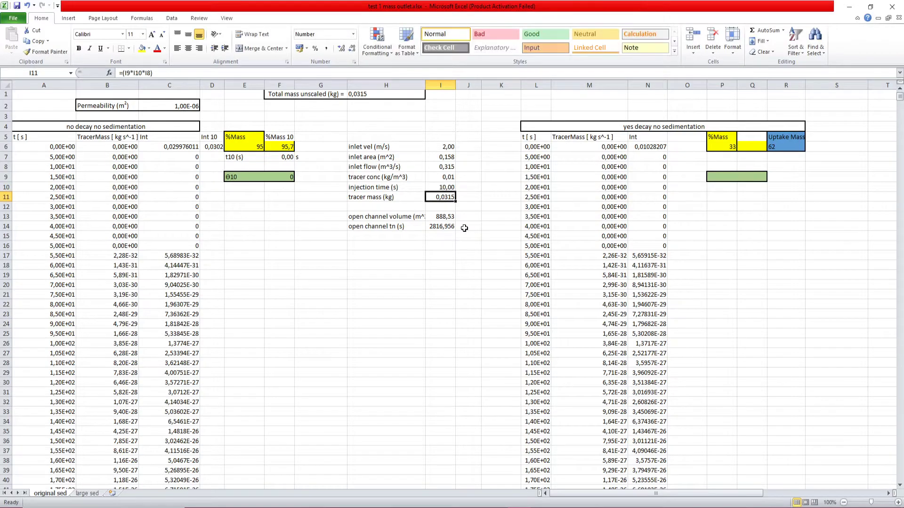
double_click(444, 197)
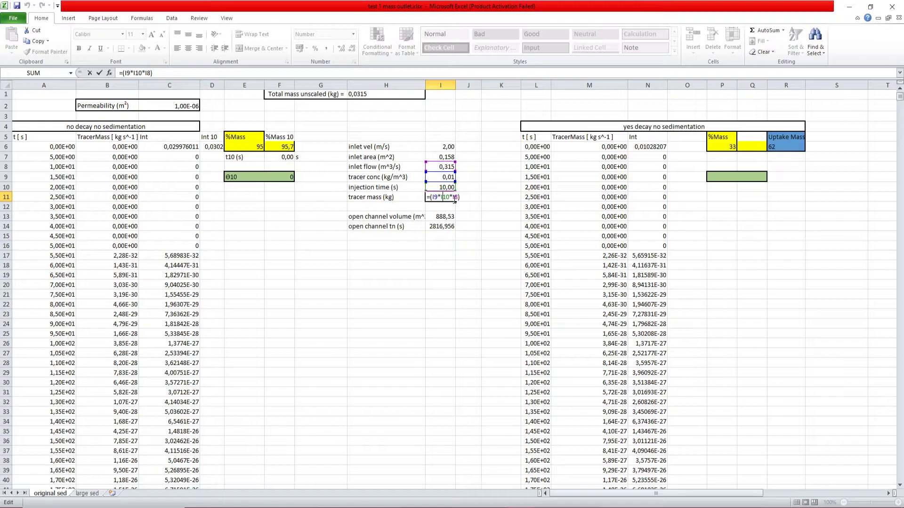
key("Return")
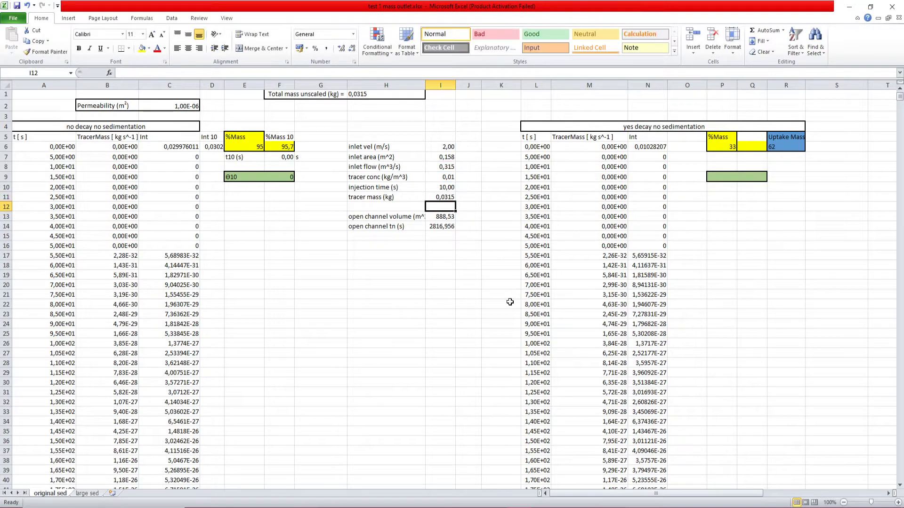
left_click(448, 198)
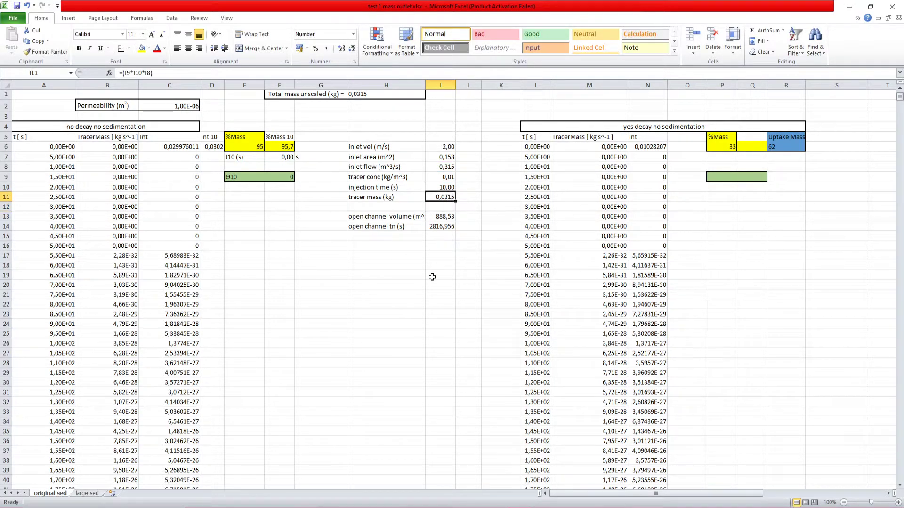
left_click(290, 265)
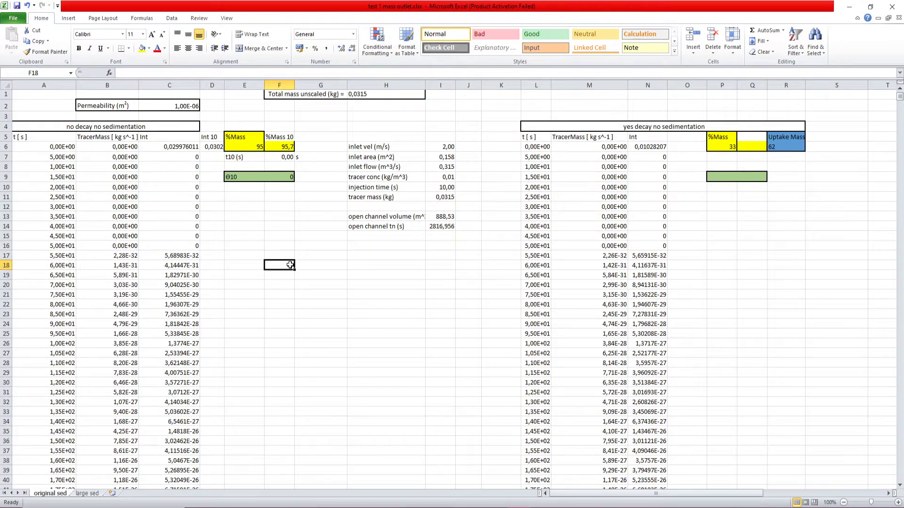
Step: Select the time and TracerMass columns of the no decay no sedimentation data from their headers through row 1337
left_click(54, 147)
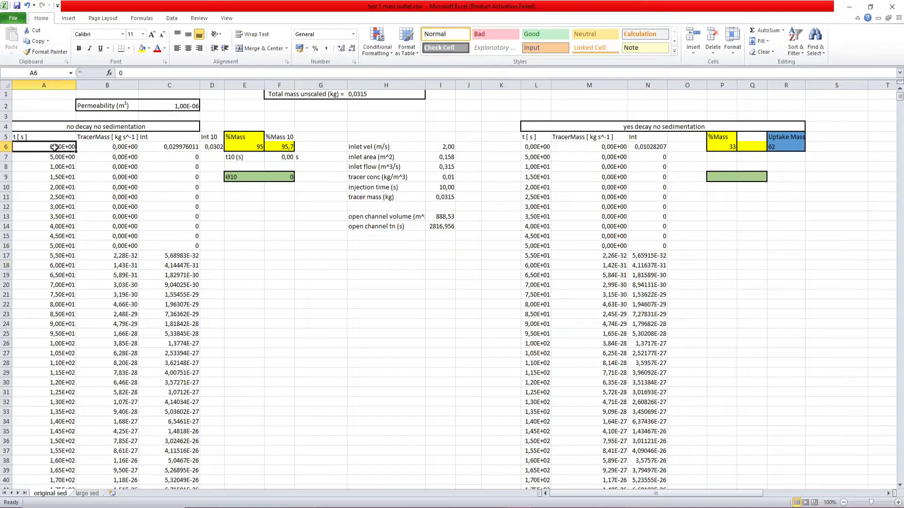
left_click_drag(54, 147, 92, 177)
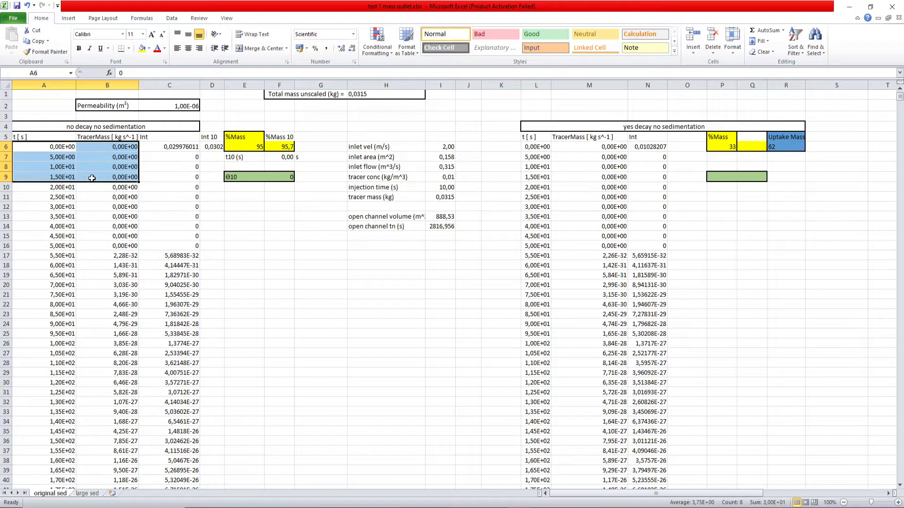
left_click_drag(51, 136, 102, 207)
key("ctrl+shift+Down")
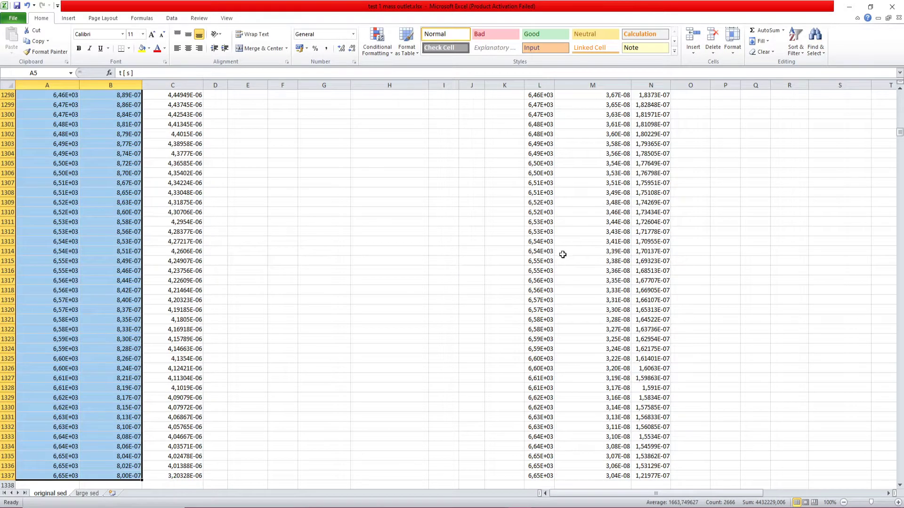
left_click_drag(900, 133, 900, 96)
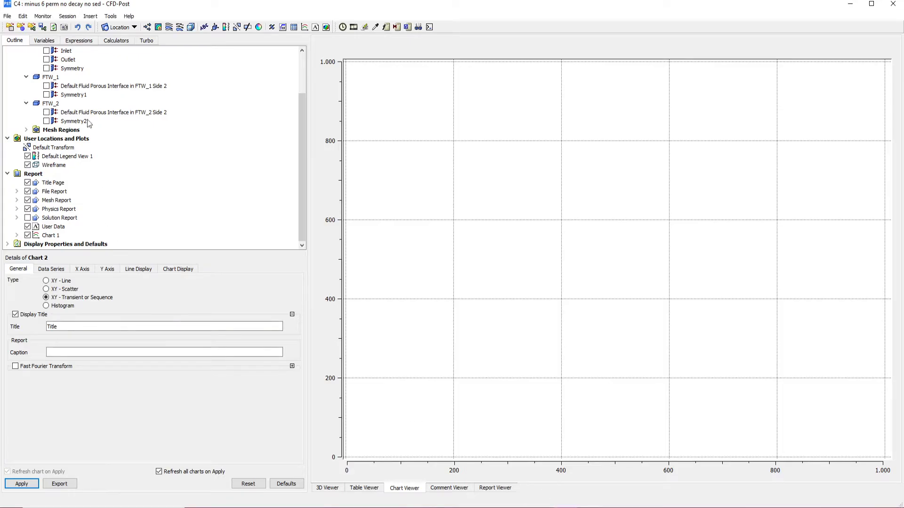
Step: Switch to CFD-Post and check the units of the tracer mass expression's value
left_click(73, 40)
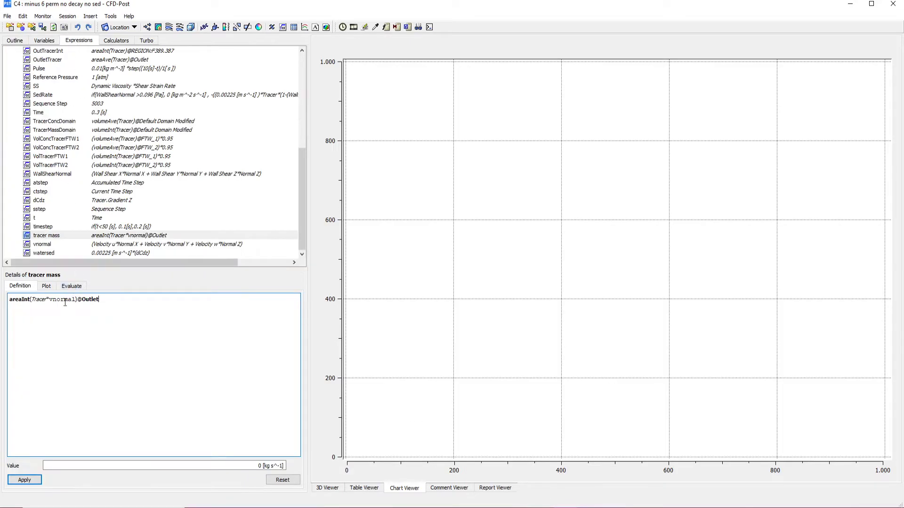
left_click(266, 467)
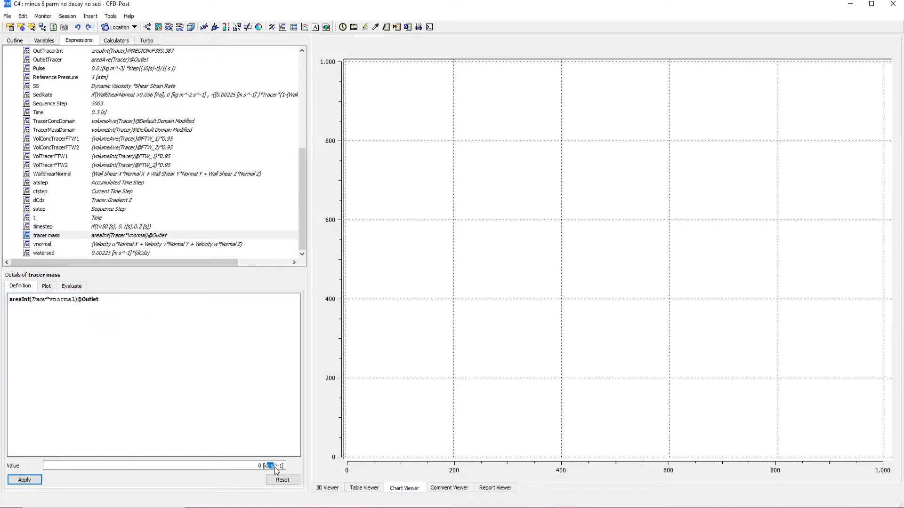
left_click(265, 422)
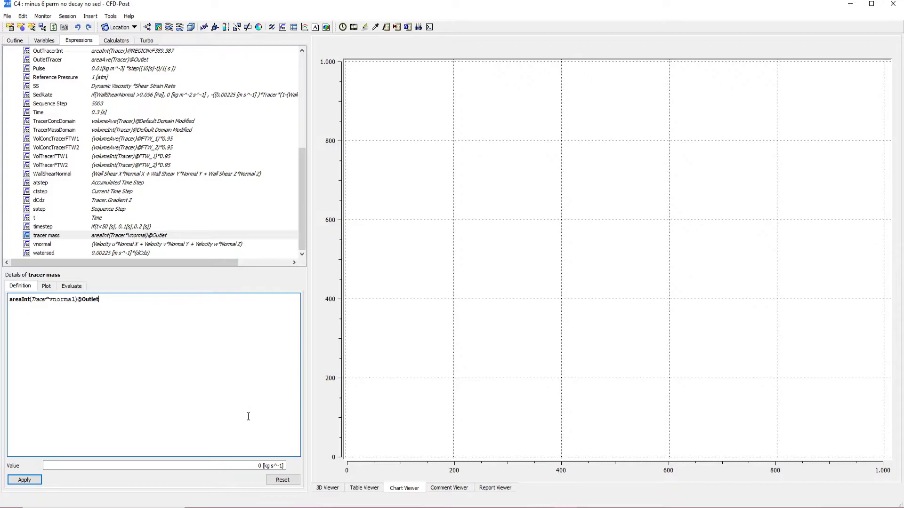
Step: Switch back to the Excel workbook and examine the integration formula =((B7+B6)*(A7-A6))/2 in C7
left_click(532, 507)
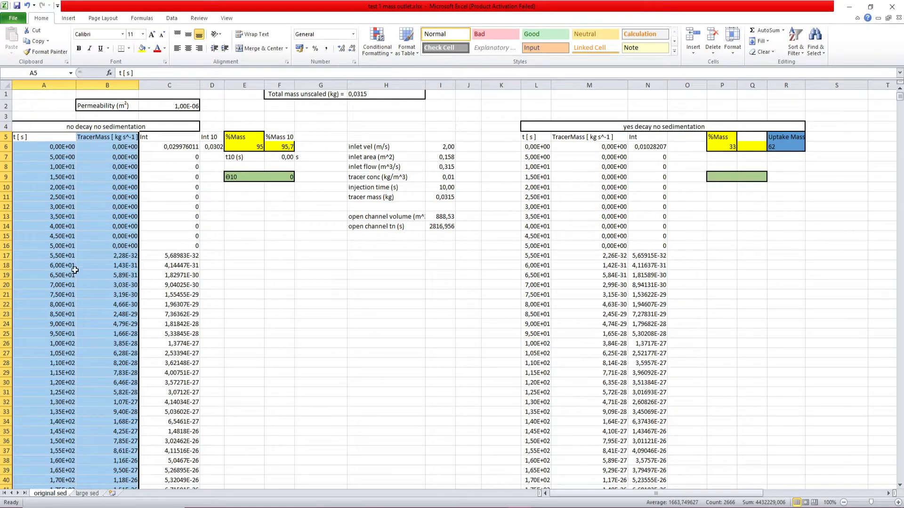
left_click(286, 381)
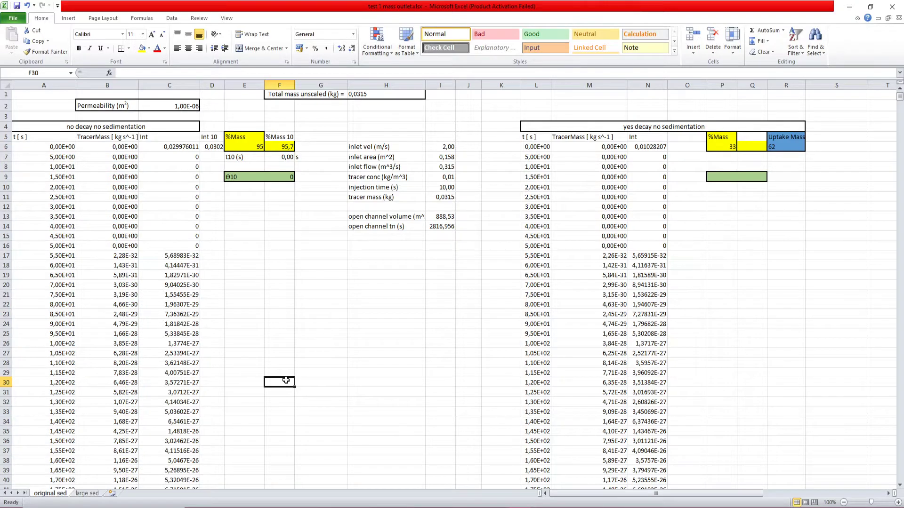
double_click(179, 157)
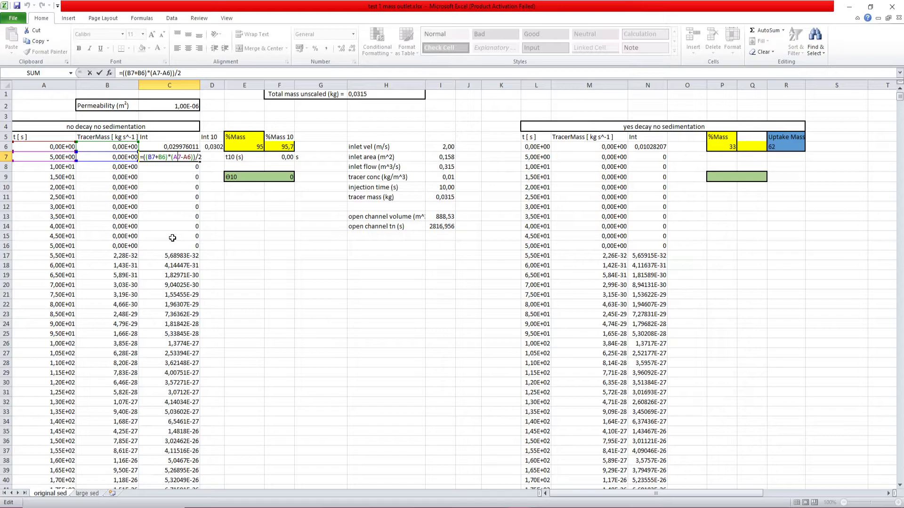
key("Return")
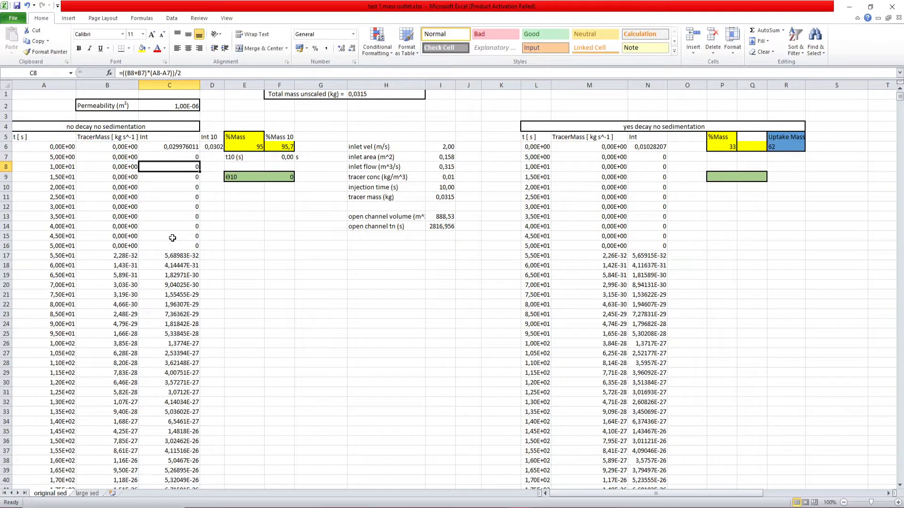
Step: Step through the Int column formulas from C8 to C11 to check their cell references
double_click(171, 169)
key("Return")
key("F2")
key("Return")
key("F2")
key("Return")
key("F2")
key("Return")
Step: Examine the integration formula in the last Int cell, C1337, and the time and TracerMass cells it references
key("ctrl+Down")
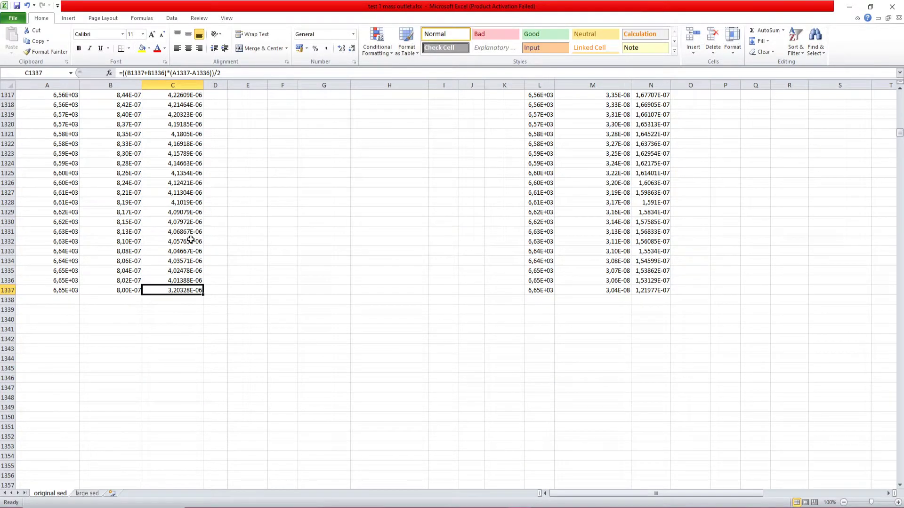
double_click(184, 290)
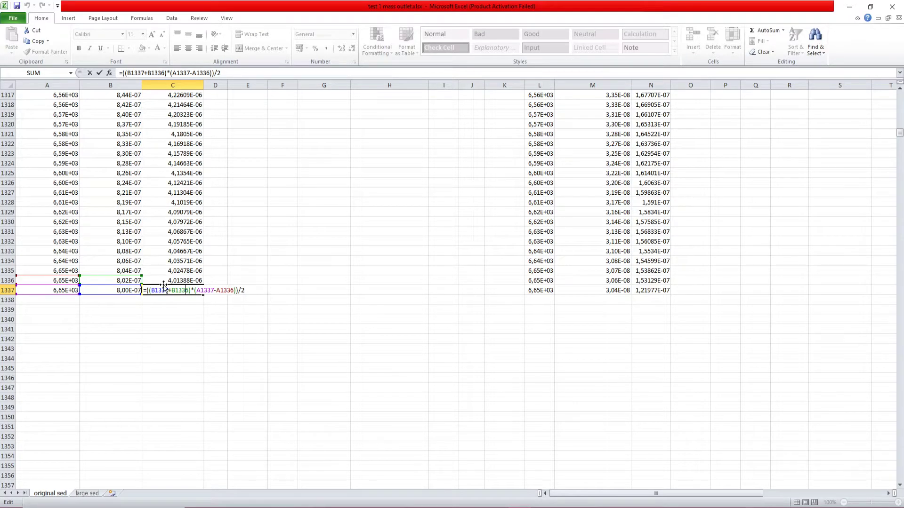
left_click_drag(156, 291, 170, 290)
key("Return")
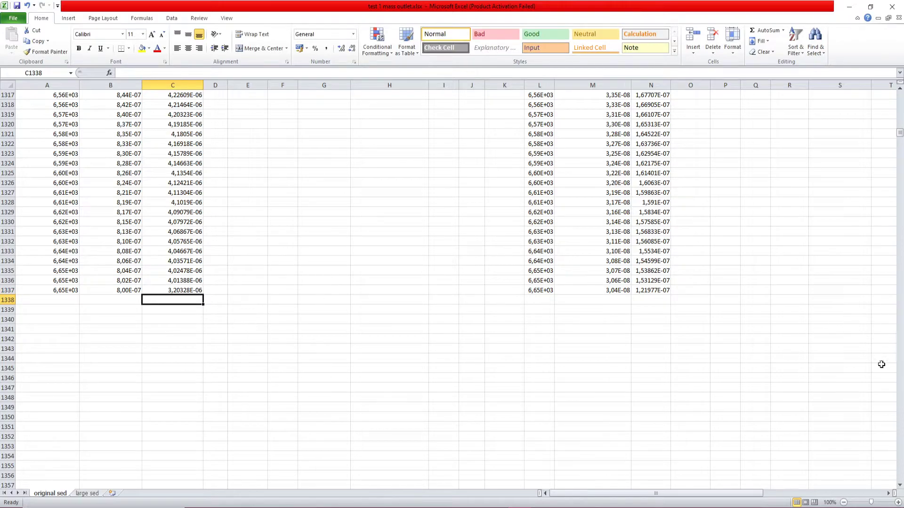
Step: Recheck the first integration formula in C7 without changing it
left_click_drag(901, 136, 900, 95)
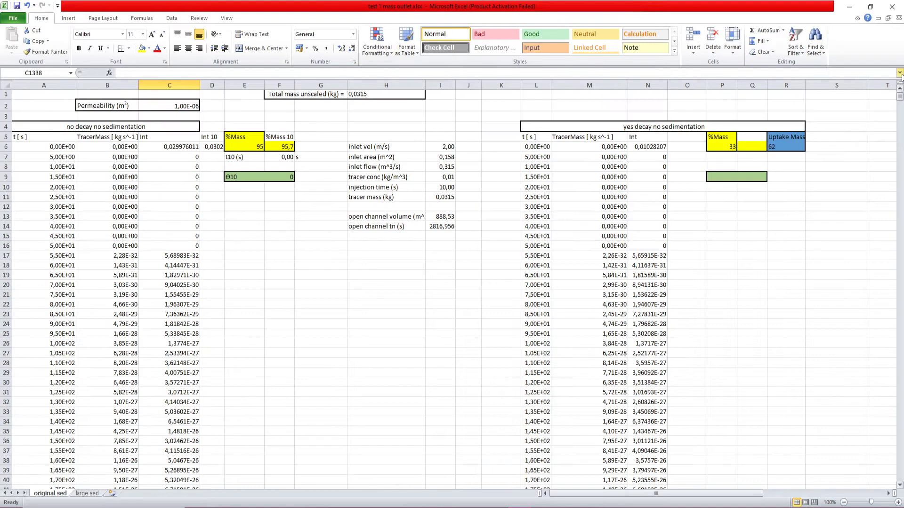
double_click(184, 158)
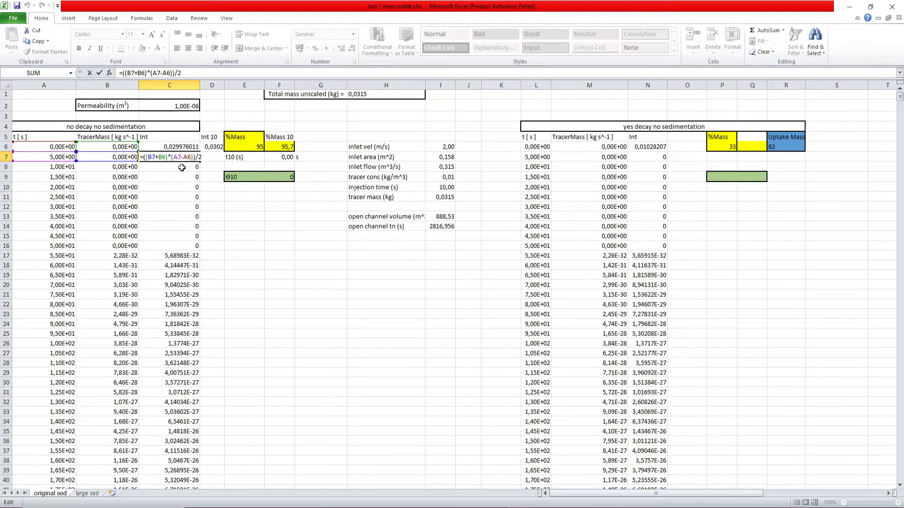
key("Escape")
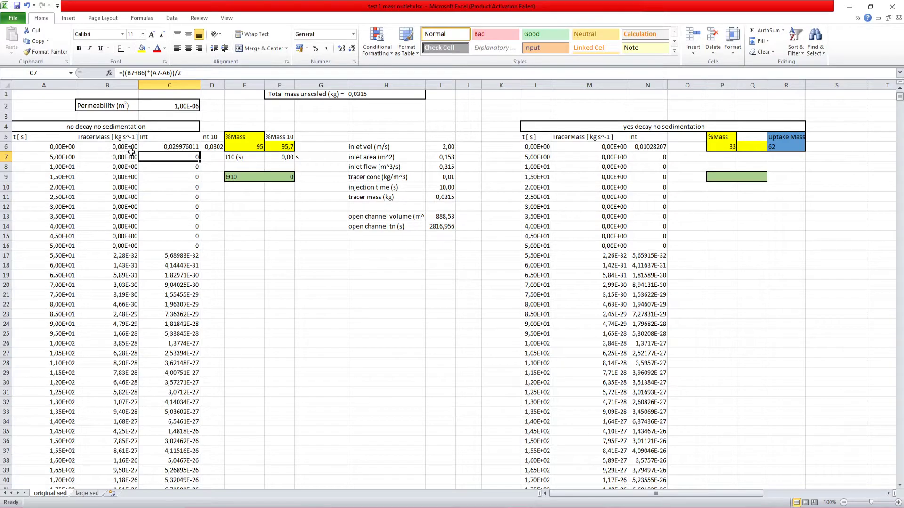
Step: Examine the sum formula in the first Int cell, C6, and the range it covers
double_click(162, 147)
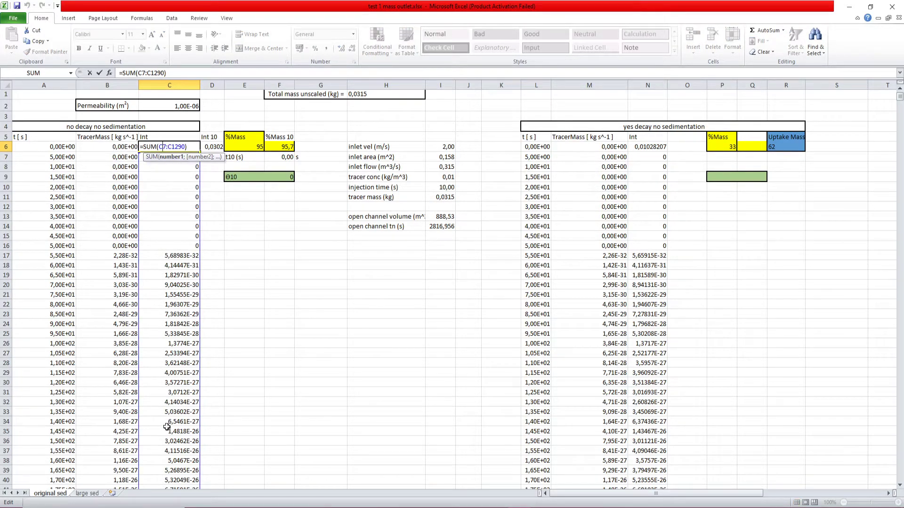
key("Escape")
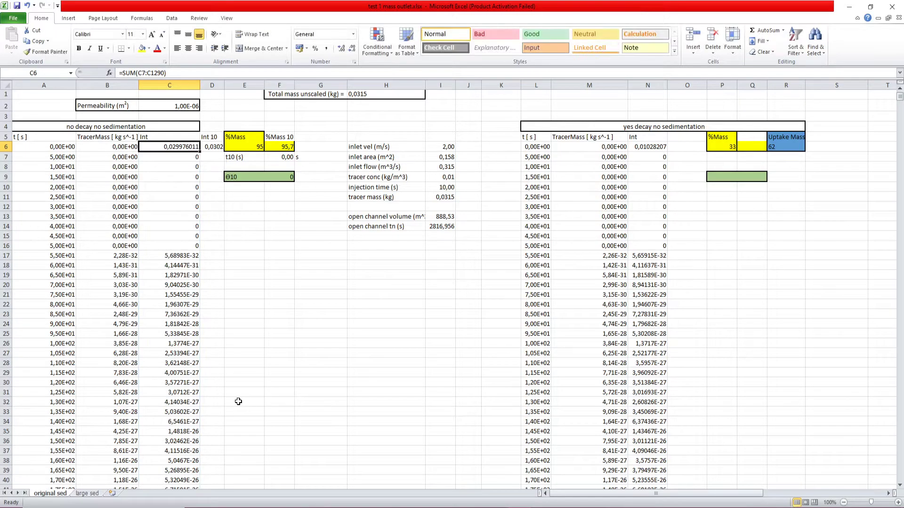
double_click(179, 147)
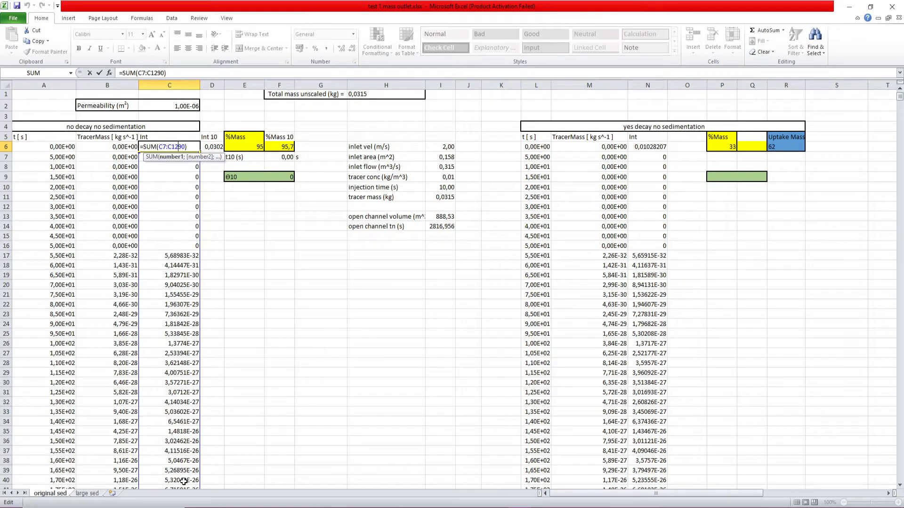
key("Escape")
Step: Clear the Int 10 heading and its value in D5:D6
left_click_drag(211, 140, 213, 152)
key("Delete")
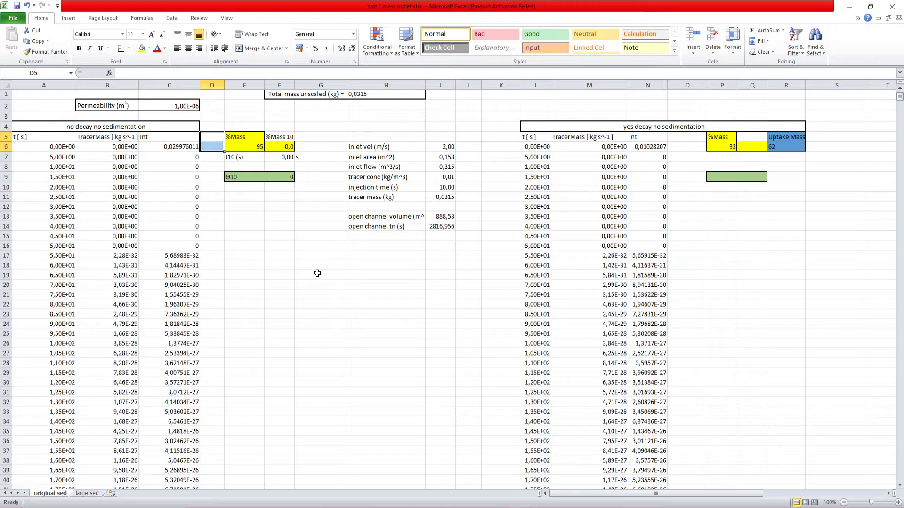
Step: Examine the %Mass formula in E6 and the integrated total and total mass cells it references
double_click(244, 148)
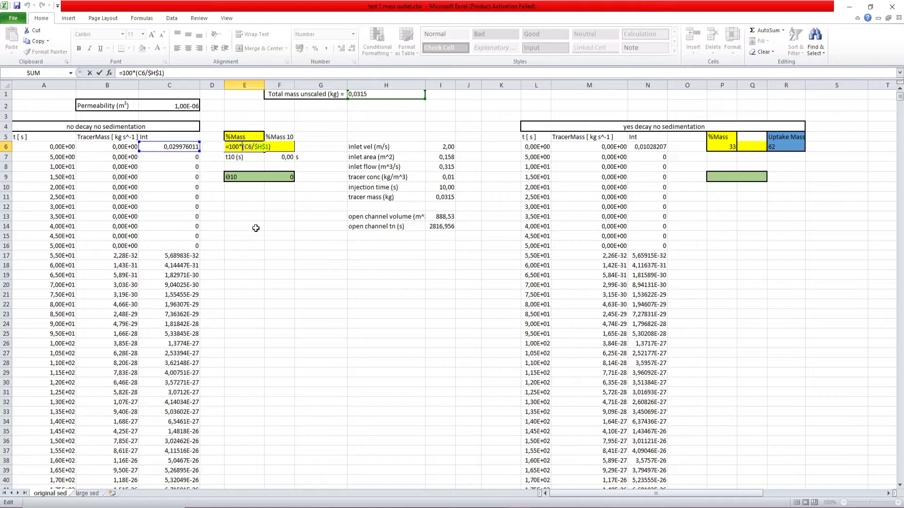
key("Escape")
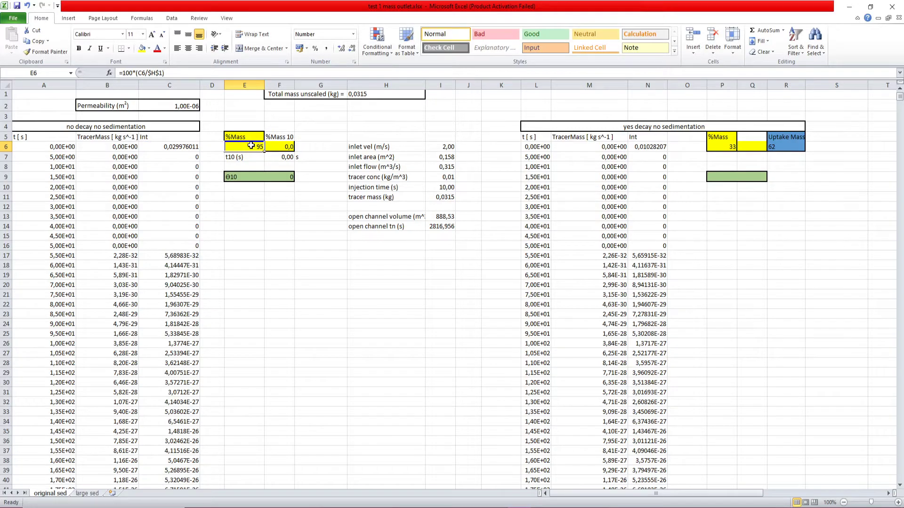
double_click(251, 146)
key("Escape")
left_click(178, 148)
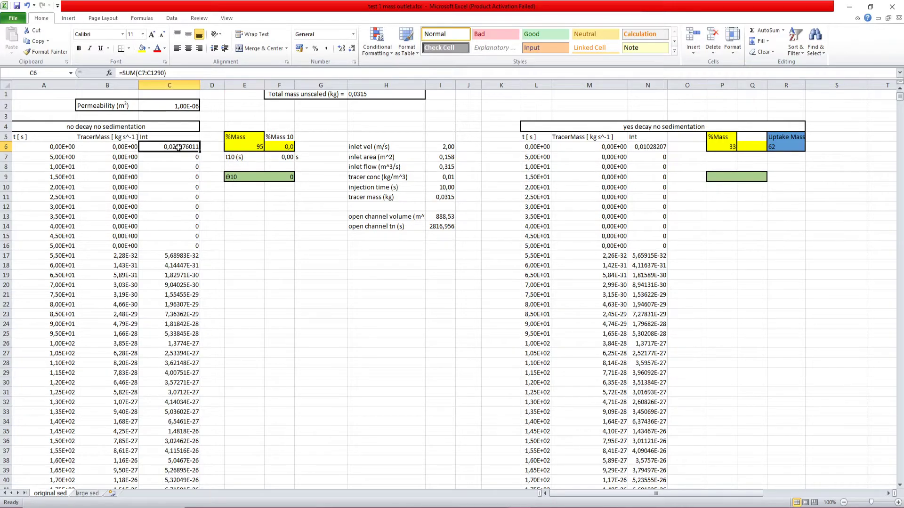
double_click(237, 149)
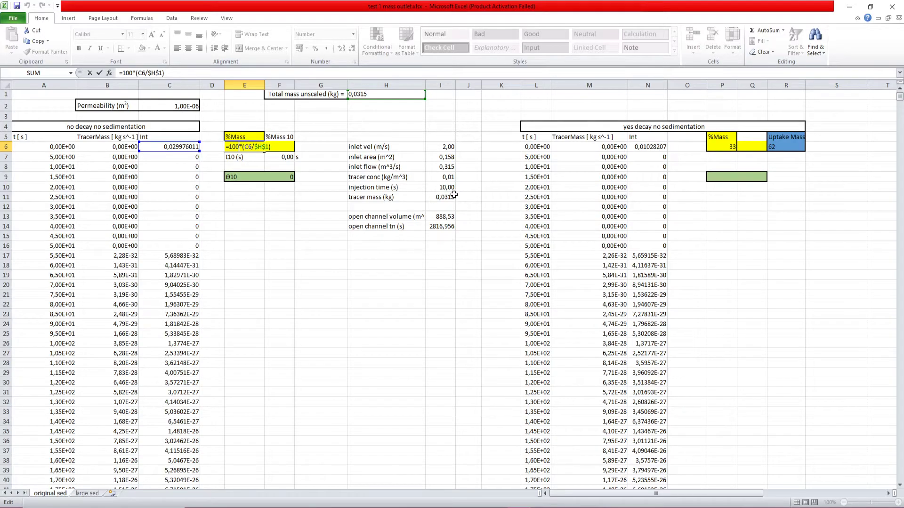
key("Return")
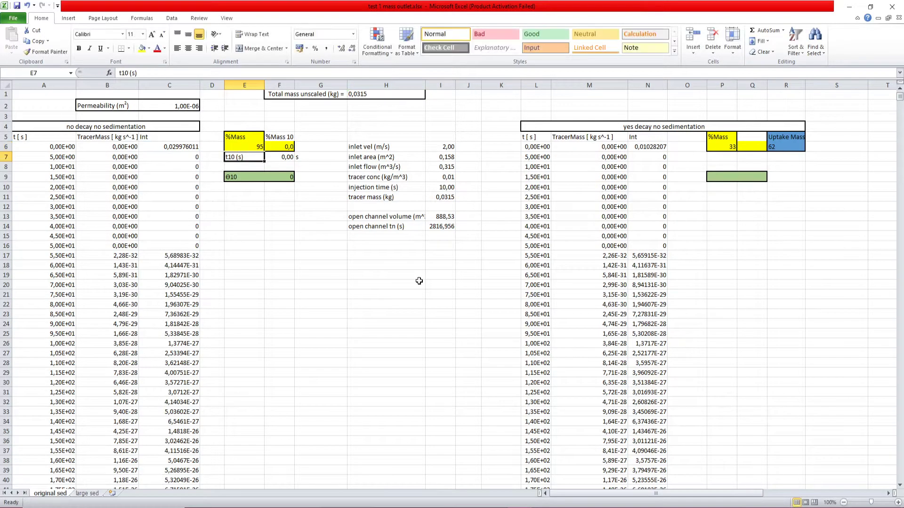
Step: Extend the sum in C6 to the last data row so that it reads =SUM(C7:C1337)
left_click(187, 147)
double_click(187, 148)
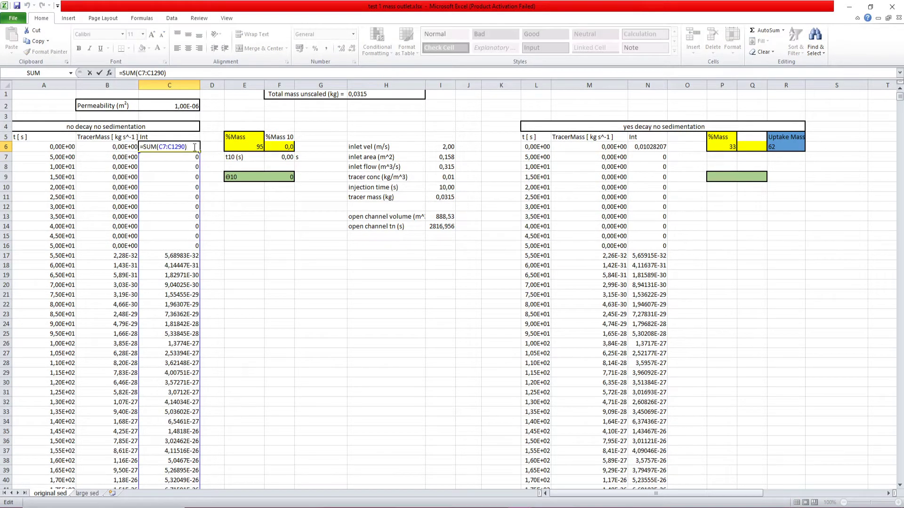
left_click_drag(172, 147, 185, 147)
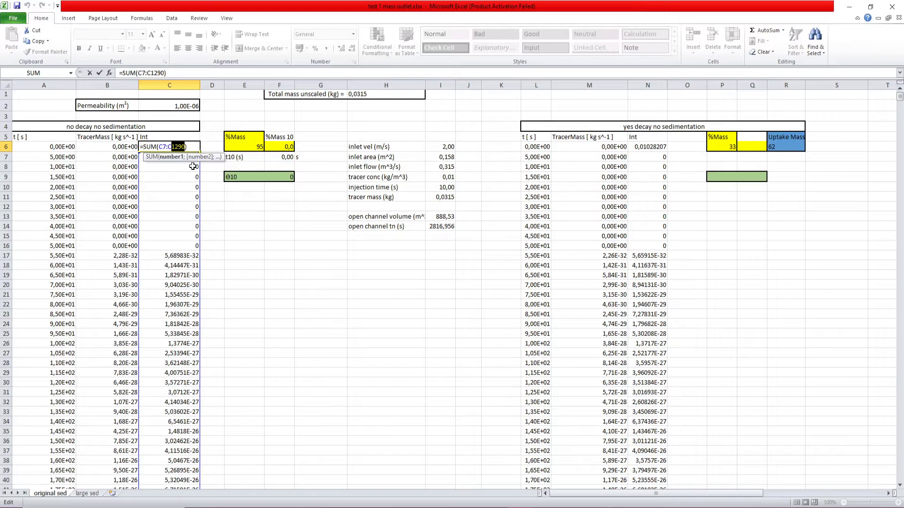
left_click(183, 245)
key("ctrl+Down")
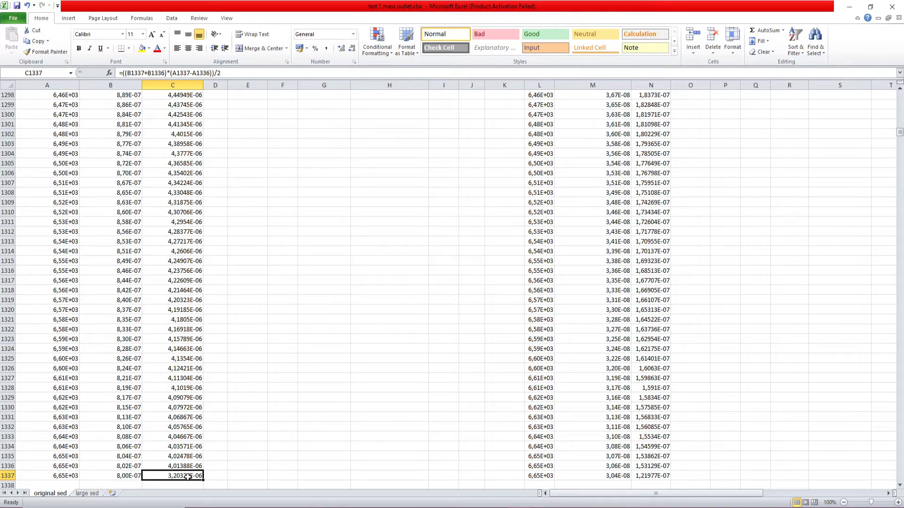
key("ctrl+Up")
double_click(186, 105)
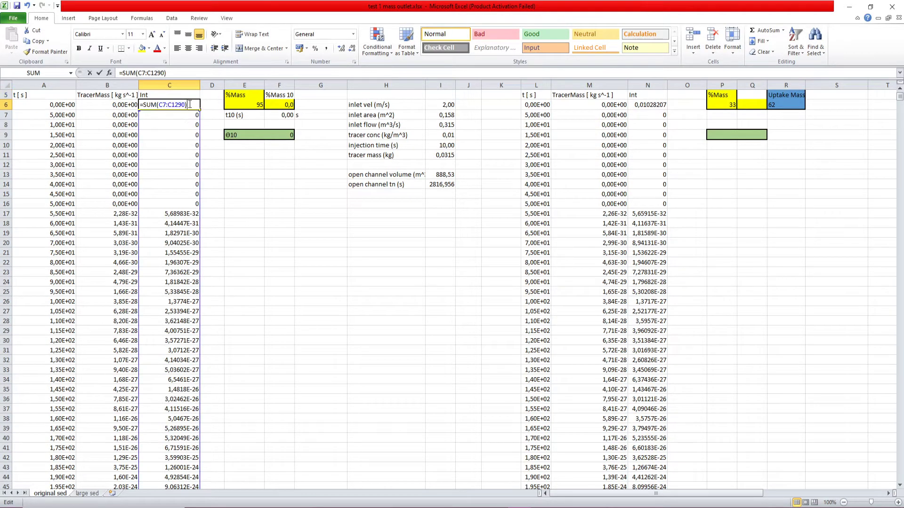
left_click_drag(177, 105, 185, 105)
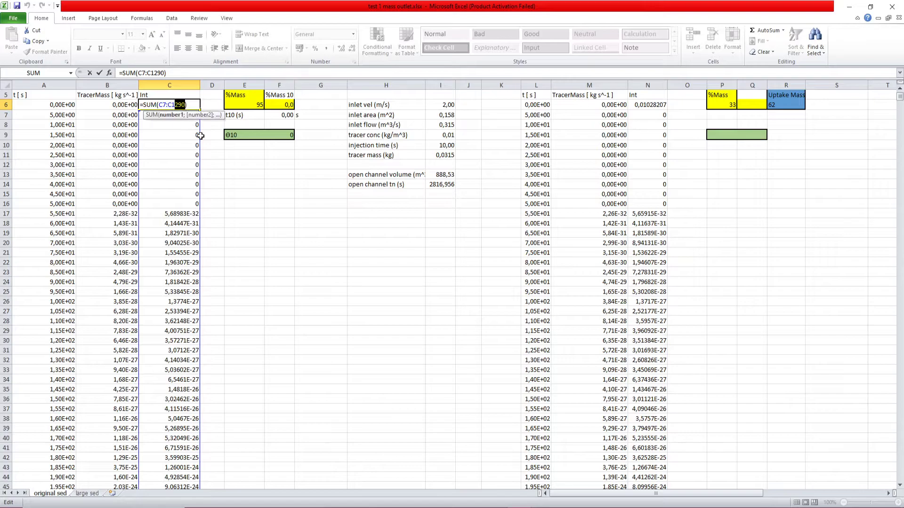
type("337")
key("Return")
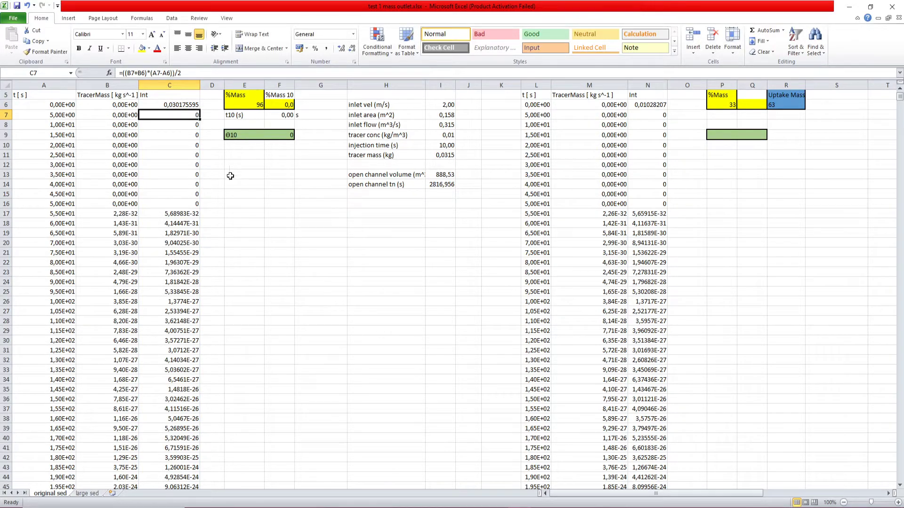
Step: Shorten the sum range in C6 to C7:C1000
scroll(263, 217, "up", 2)
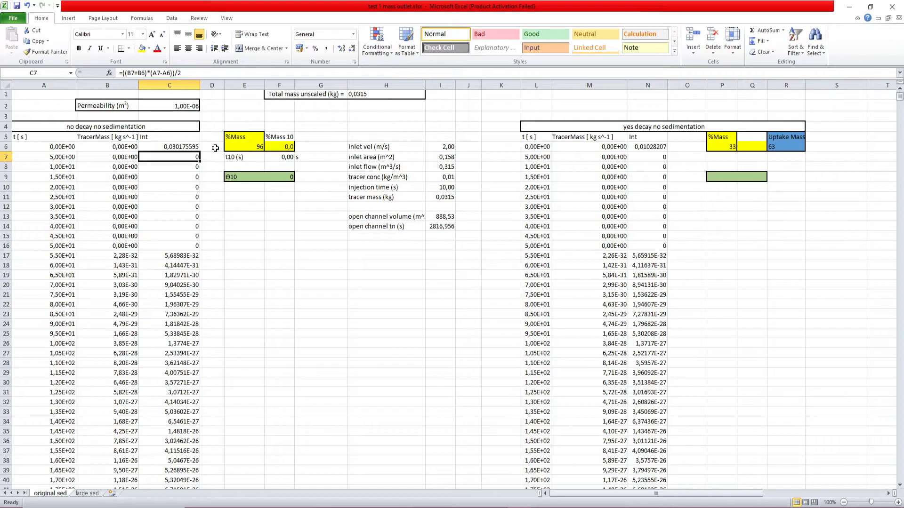
double_click(175, 147)
left_click_drag(175, 147, 186, 147)
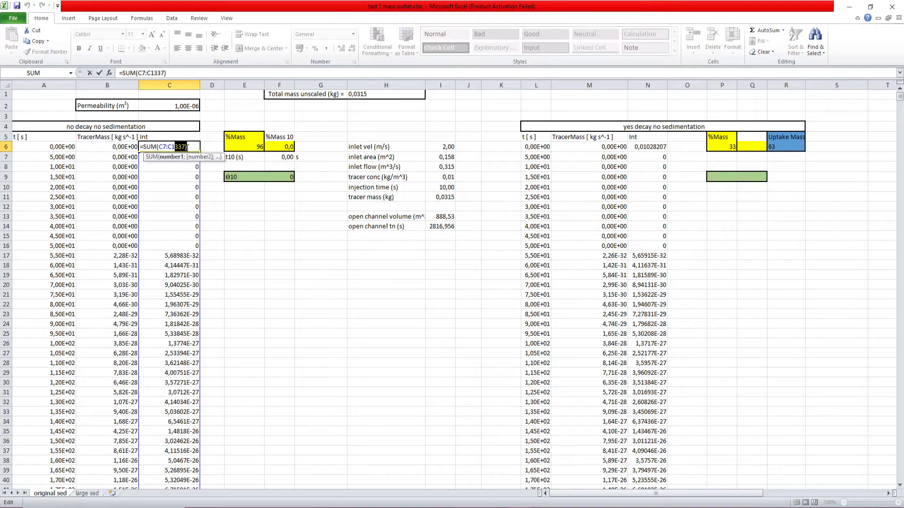
key("BackSpace")
type("200")
key("Return")
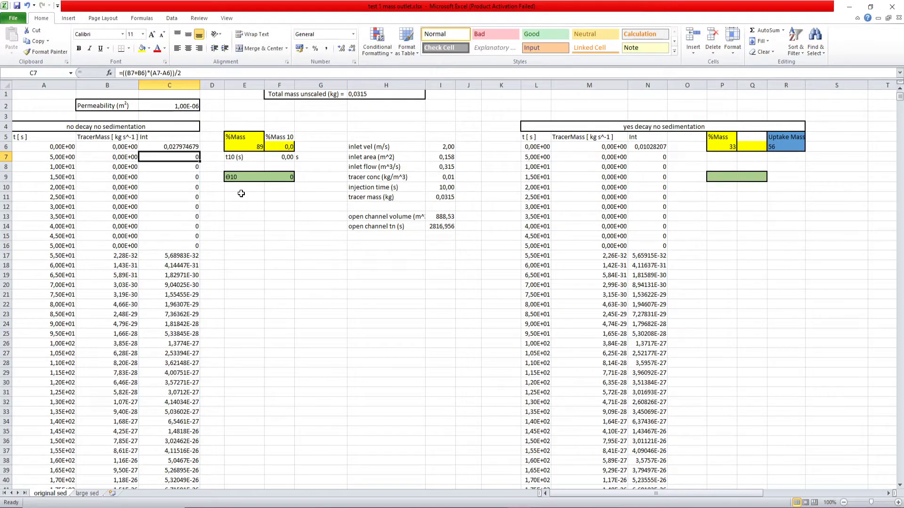
Step: Set the sum range in C6 to C7:C1290
double_click(184, 147)
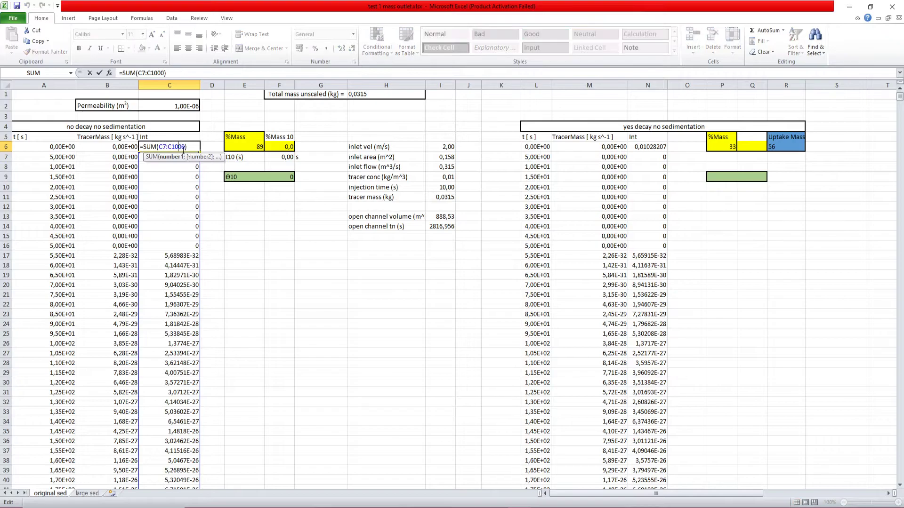
left_click_drag(176, 146, 185, 148)
type("290")
key("Return")
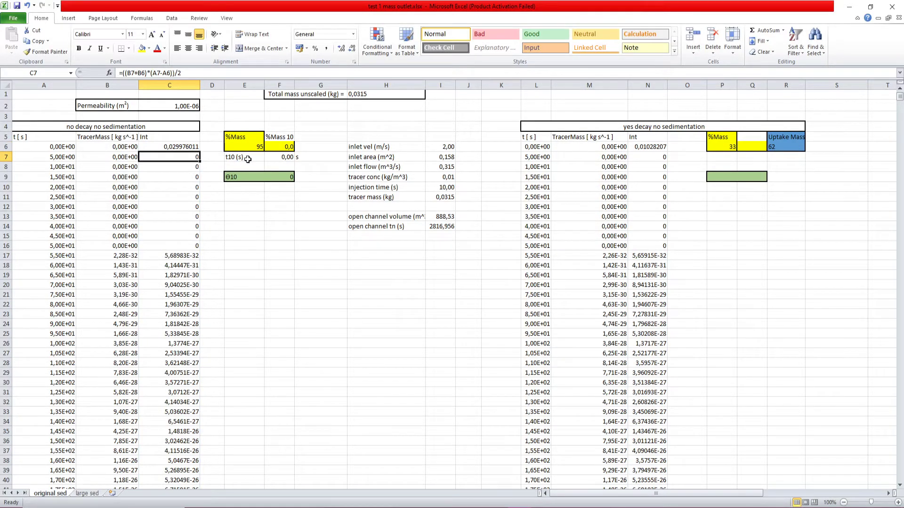
Step: Recheck the end row of the sum range in C6 without changing it
double_click(183, 144)
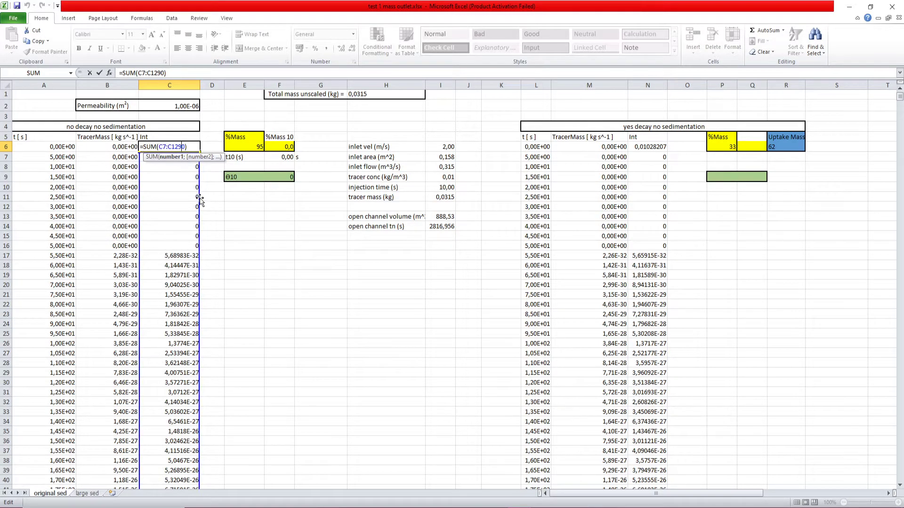
left_click_drag(172, 146, 180, 146)
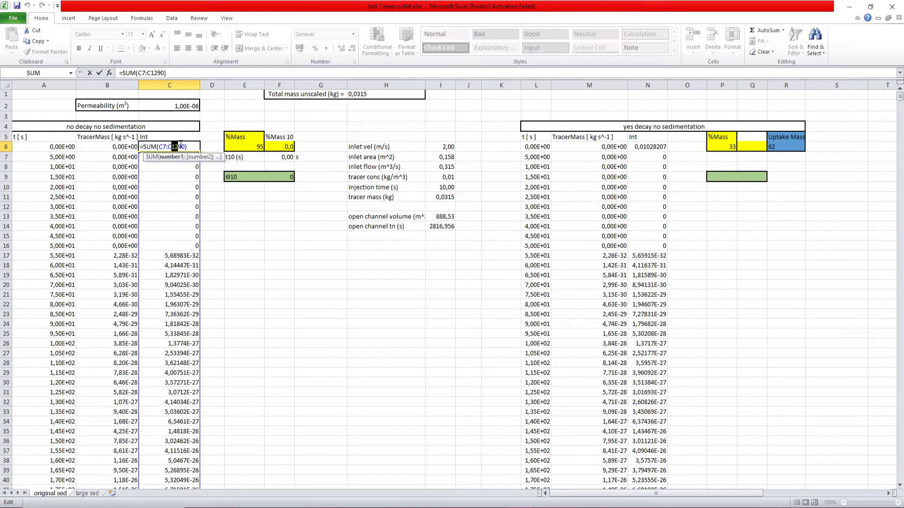
key("Return")
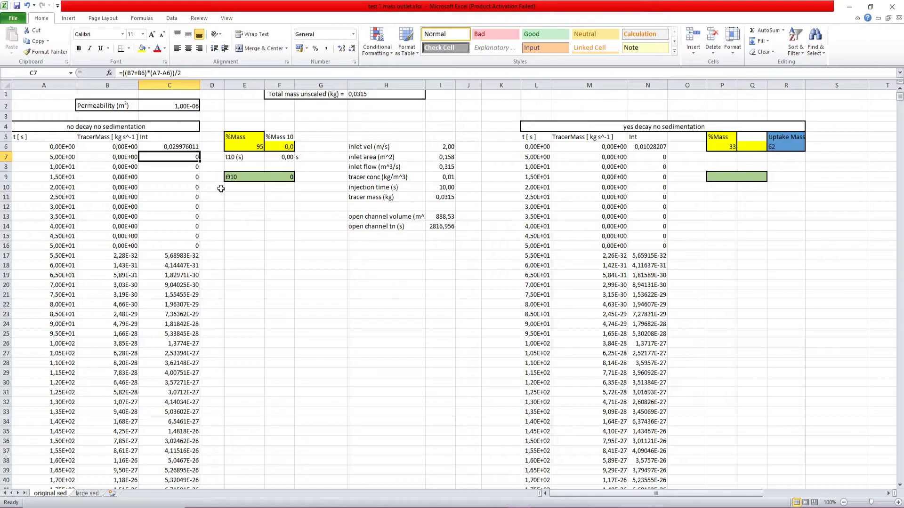
Step: Highlight the whole "no decay no sedimentation" data block, A4 through F1337, and return to its first rows
left_click(267, 273)
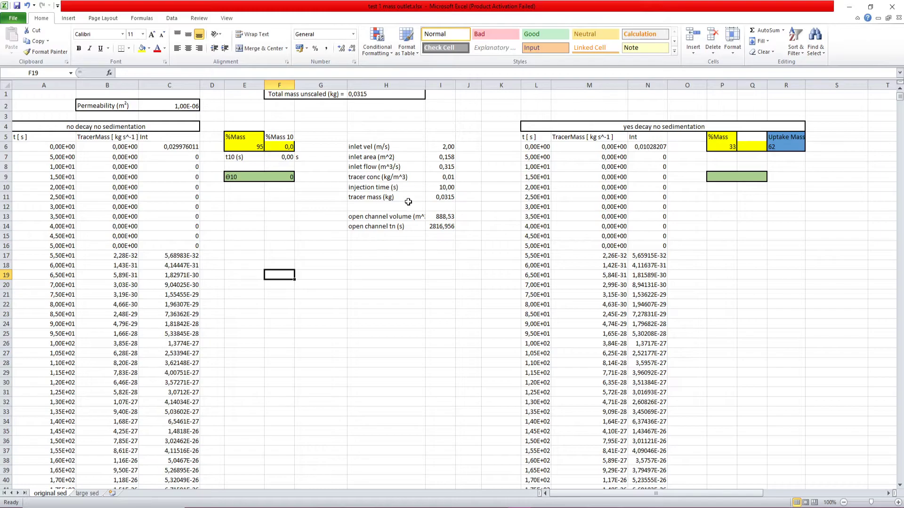
left_click_drag(25, 127, 169, 437)
left_click_drag(29, 123, 291, 324)
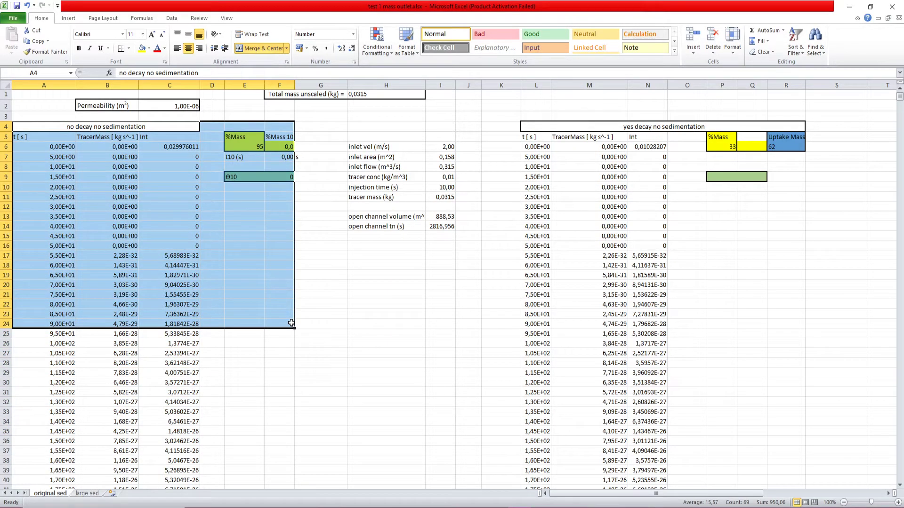
key("ctrl+shift+Down")
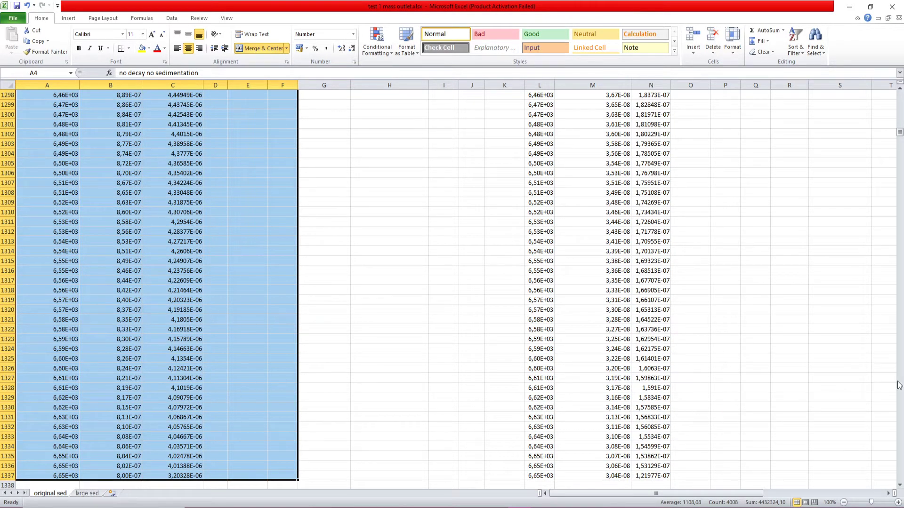
left_click_drag(900, 132, 899, 94)
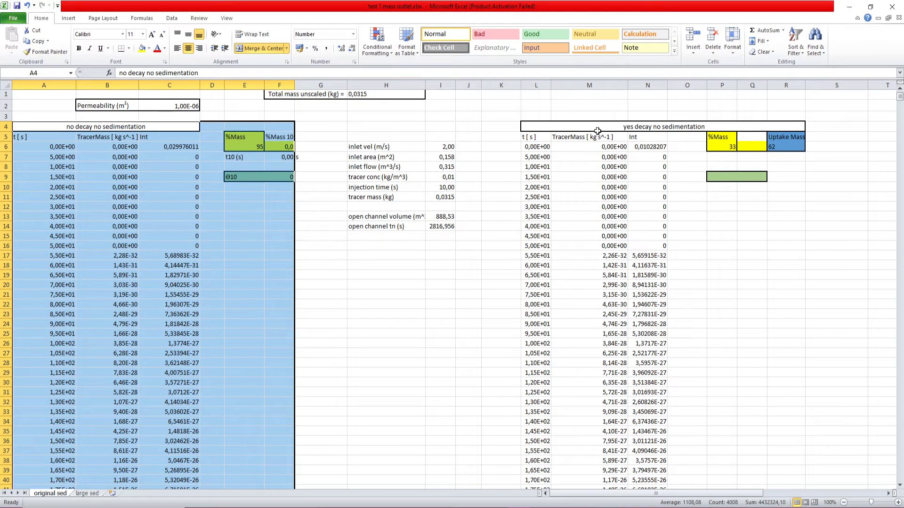
Step: Highlight the time, TracerMass and Int columns of the "yes decay no sedimentation" block to point them out
left_click(737, 249)
left_click_drag(540, 147, 583, 197)
left_click_drag(534, 139, 580, 243)
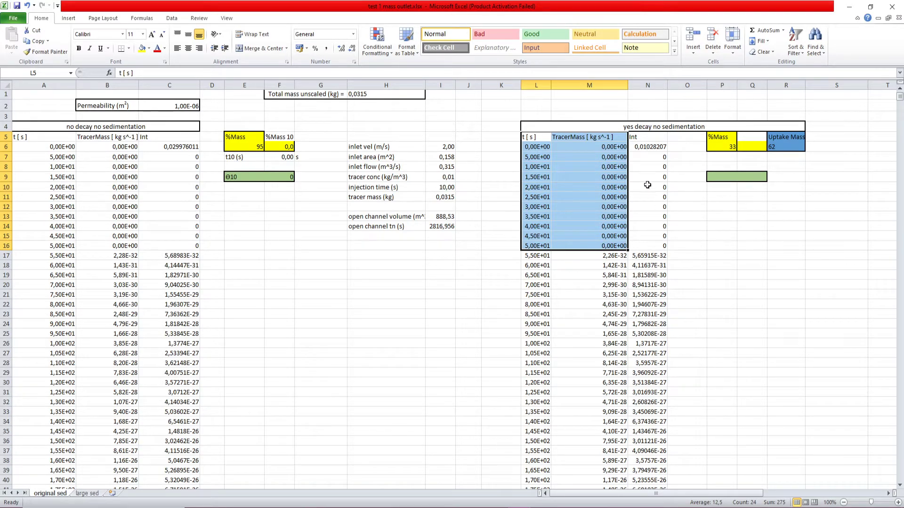
left_click_drag(648, 147, 642, 247)
left_click(752, 285)
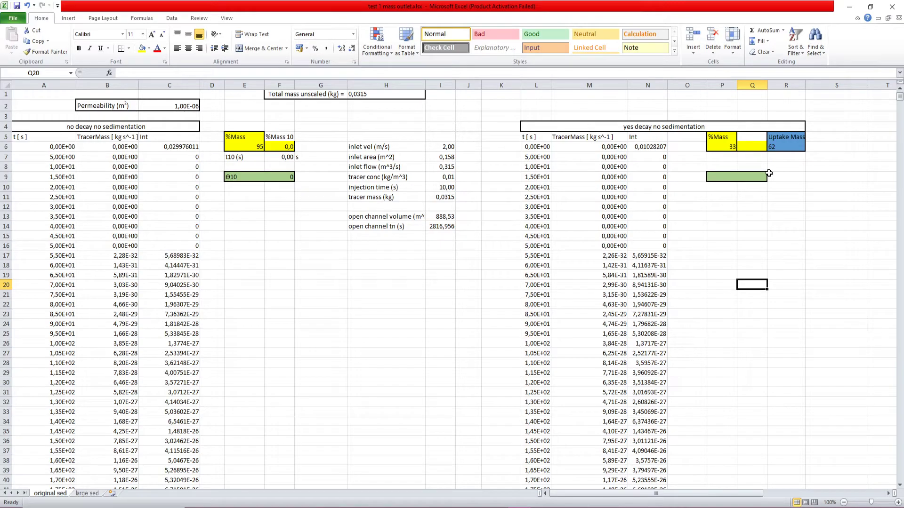
Step: Examine the Uptake Mass formula in R6 and the %Mass cell P6 it references
left_click(775, 148)
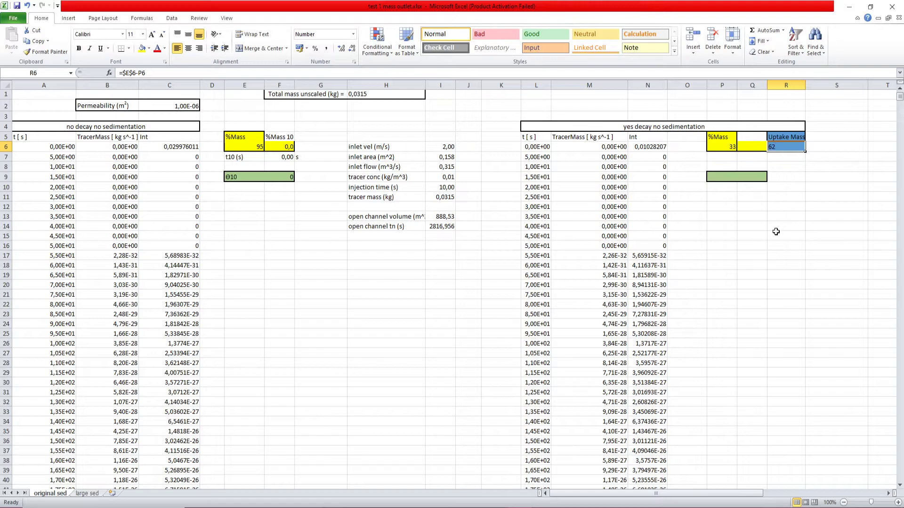
double_click(784, 147)
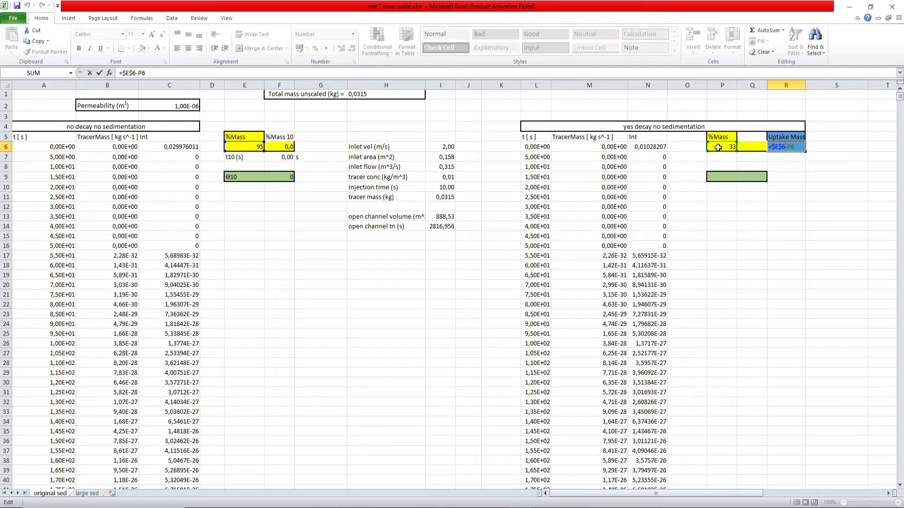
left_click(718, 147)
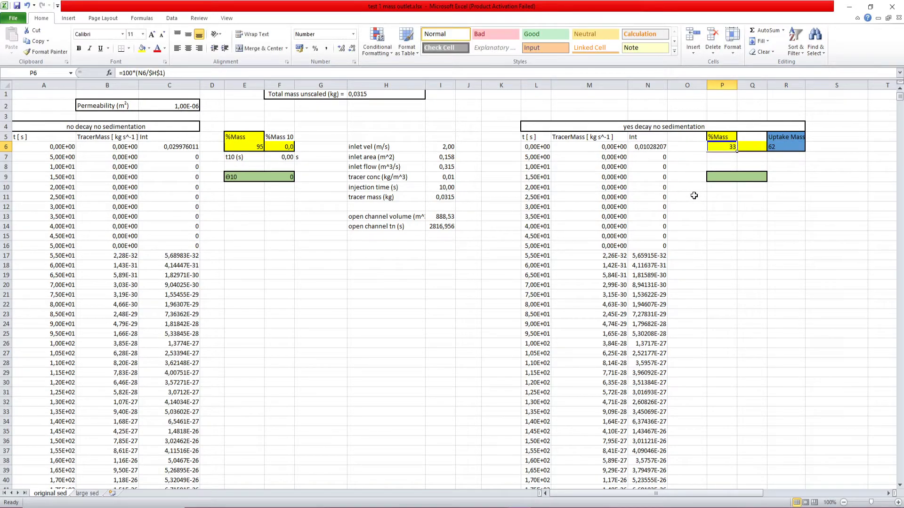
Step: Examine the sum in N6 and the %Mass formula in P6, and reopen the Uptake Mass formula in R6
double_click(655, 145)
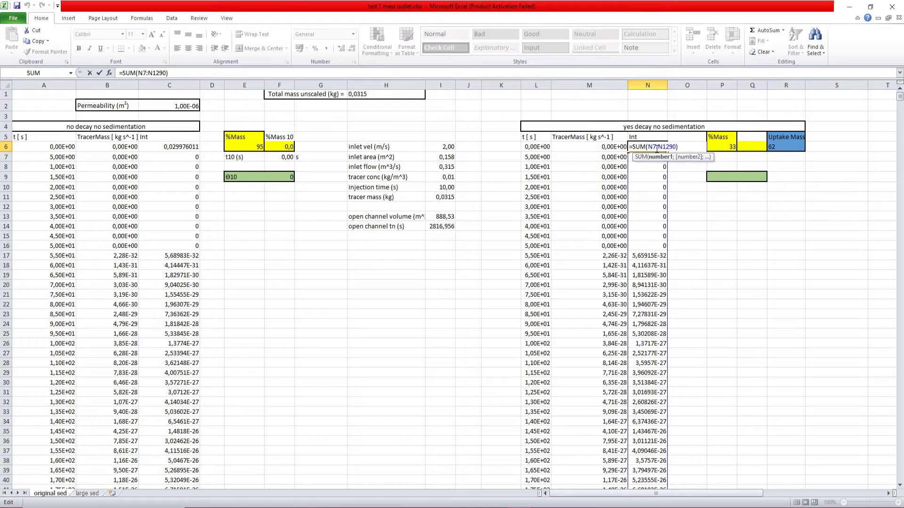
double_click(723, 147)
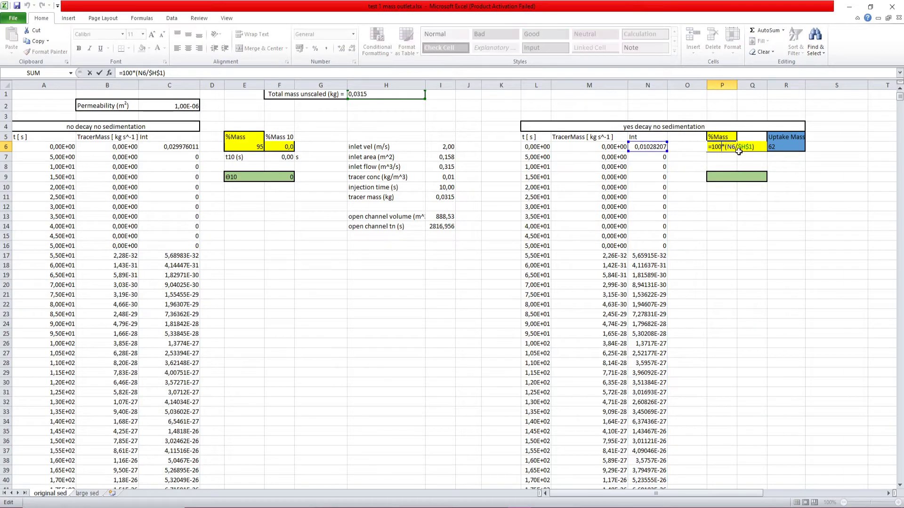
key("Escape")
double_click(728, 147)
key("Return")
double_click(786, 147)
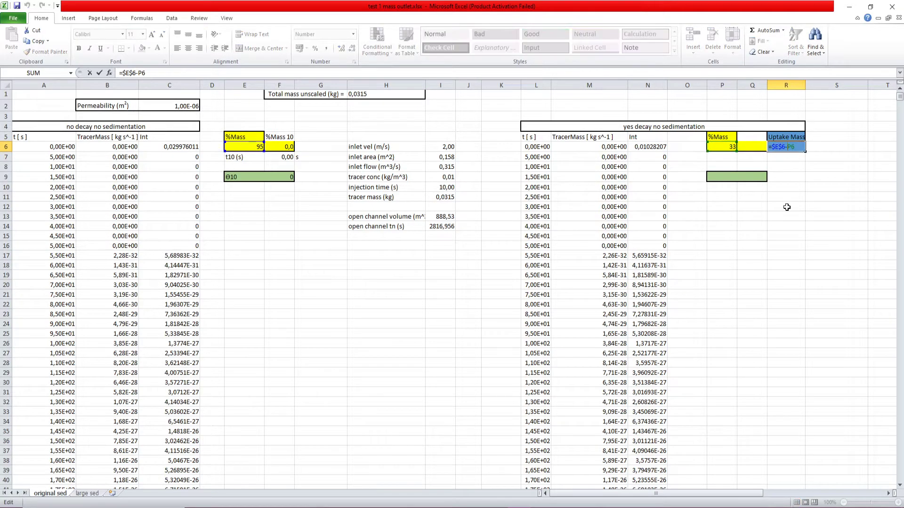
Step: Close the Uptake Mass formula and reselect its result cell R6
key("Return")
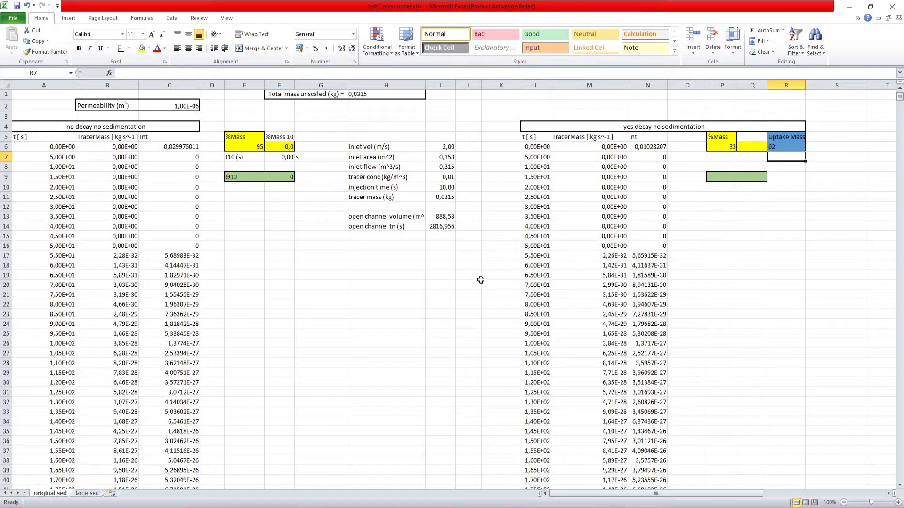
left_click(773, 147)
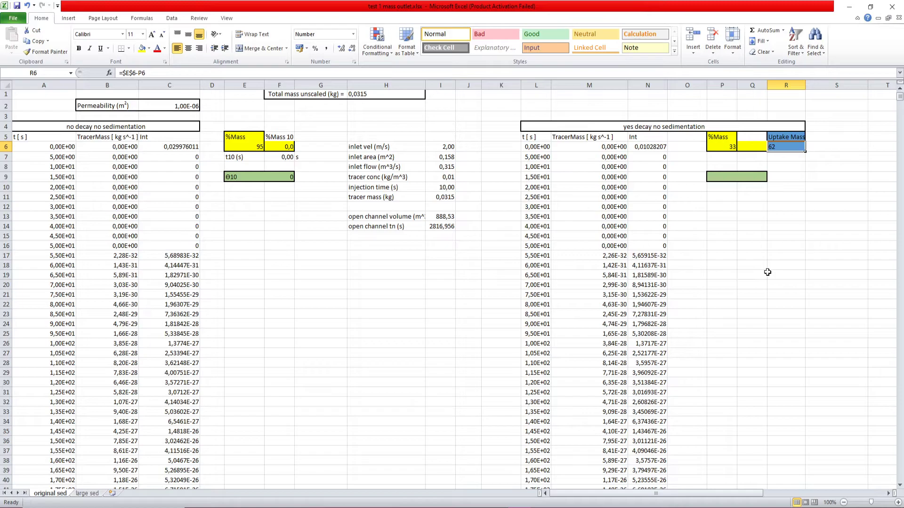
Step: Insert an empty scatter chart below the inlet parameters and size it to span about columns E to J and rows 16 to 38
left_click(308, 313)
left_click(339, 302)
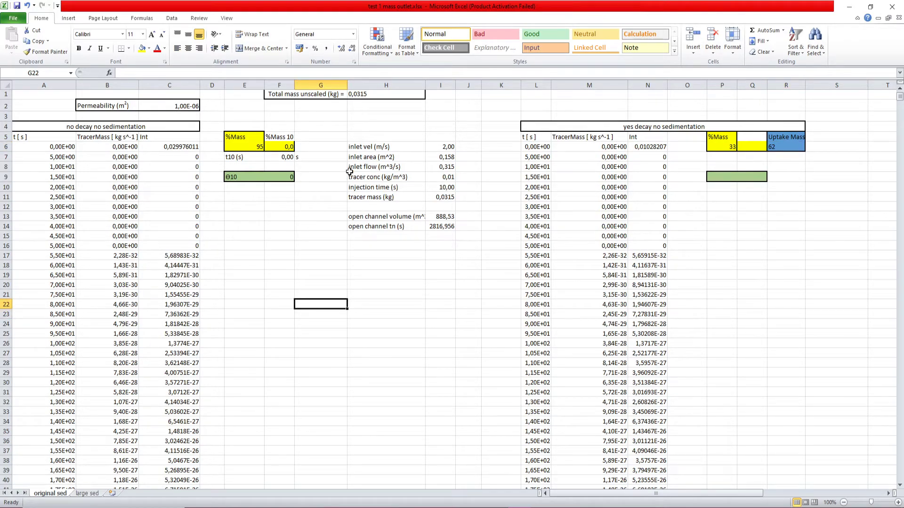
left_click(69, 19)
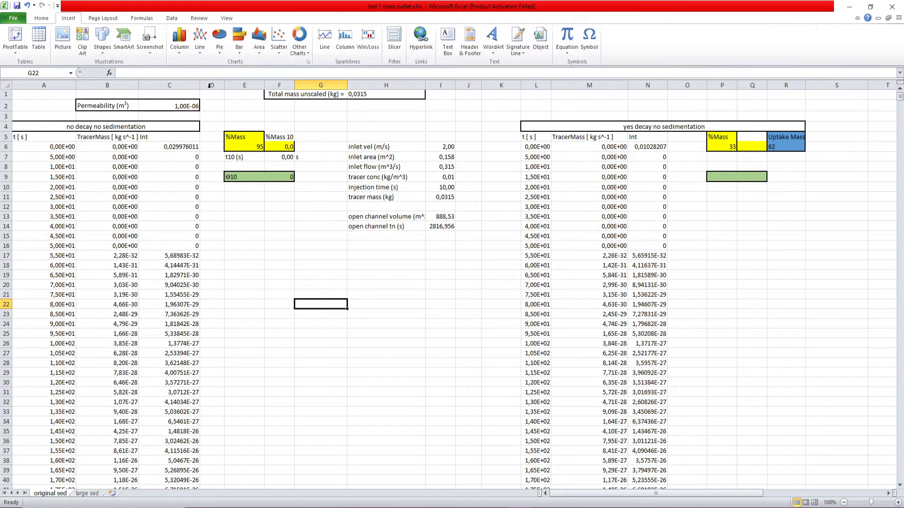
left_click(281, 60)
left_click(282, 73)
left_click_drag(358, 245, 310, 265)
left_click_drag(475, 383, 507, 465)
left_click_drag(404, 405, 404, 405)
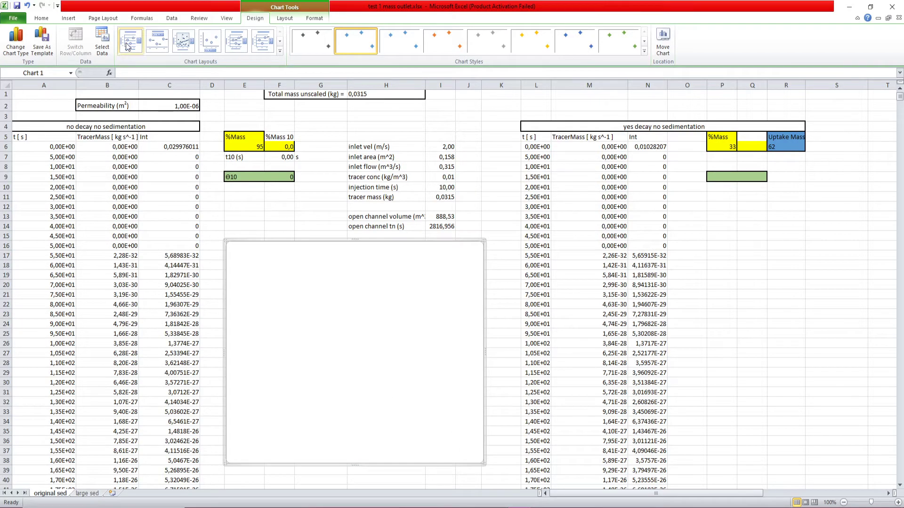
Step: Add a chart series named "tracer no decay" with the times in A6:A1337 as its X values
right_click(335, 308)
left_click(361, 397)
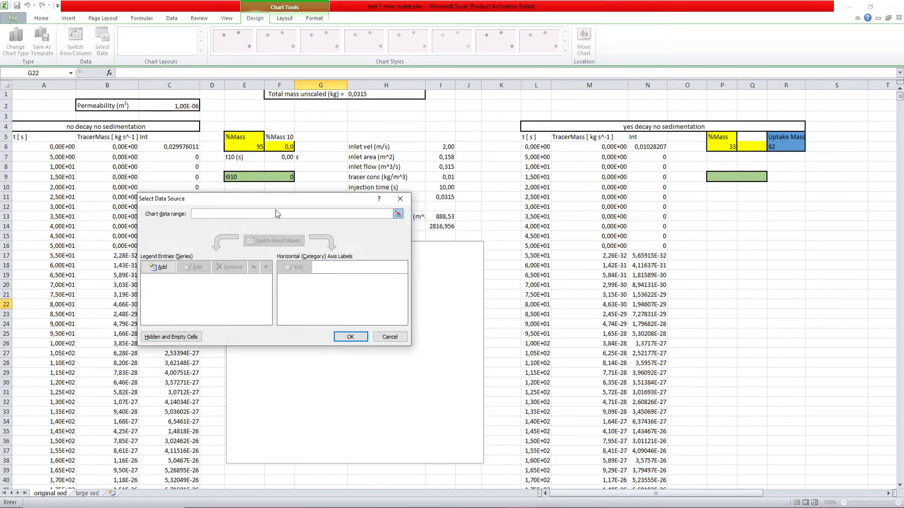
left_click_drag(271, 199, 468, 213)
left_click(356, 281)
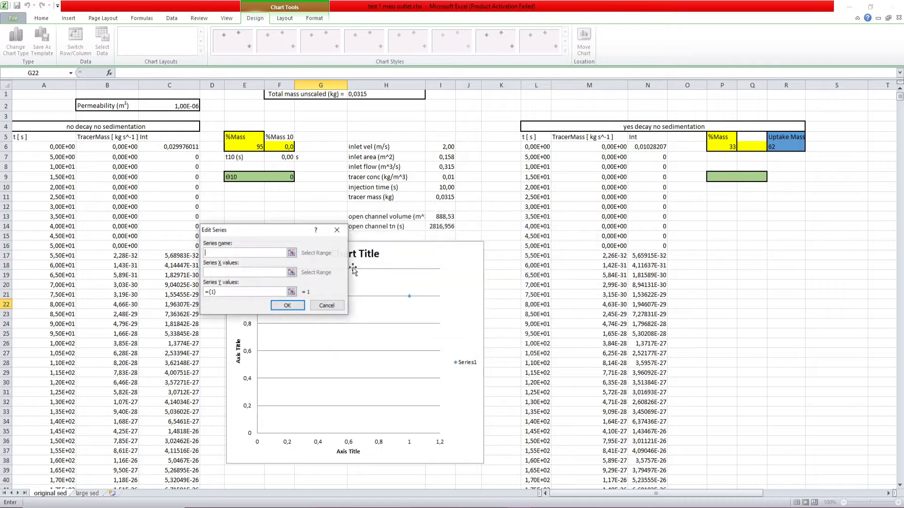
left_click_drag(252, 231, 351, 238)
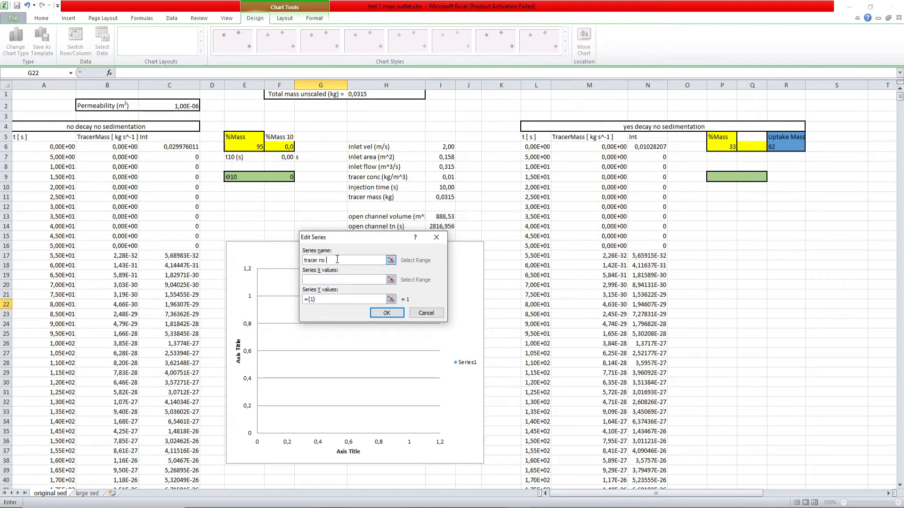
left_click(391, 279)
left_click(58, 147)
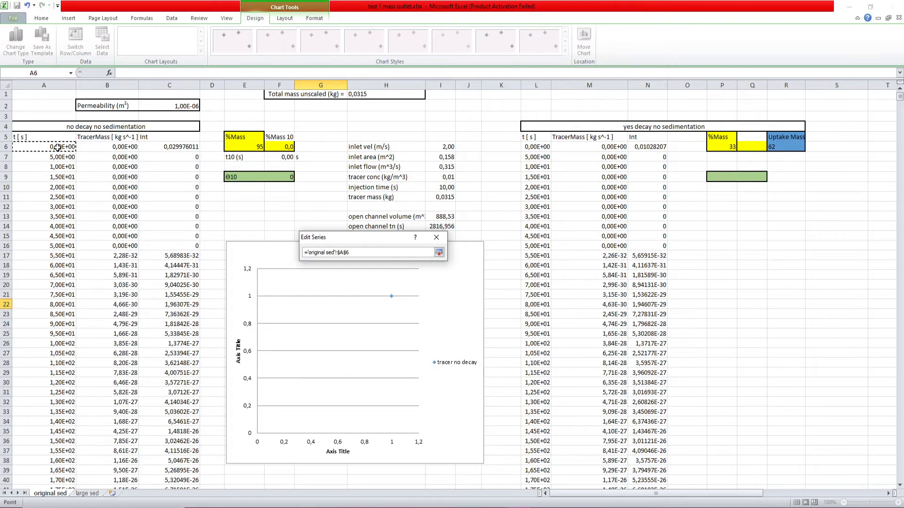
key("ctrl+shift+Down")
key("Return")
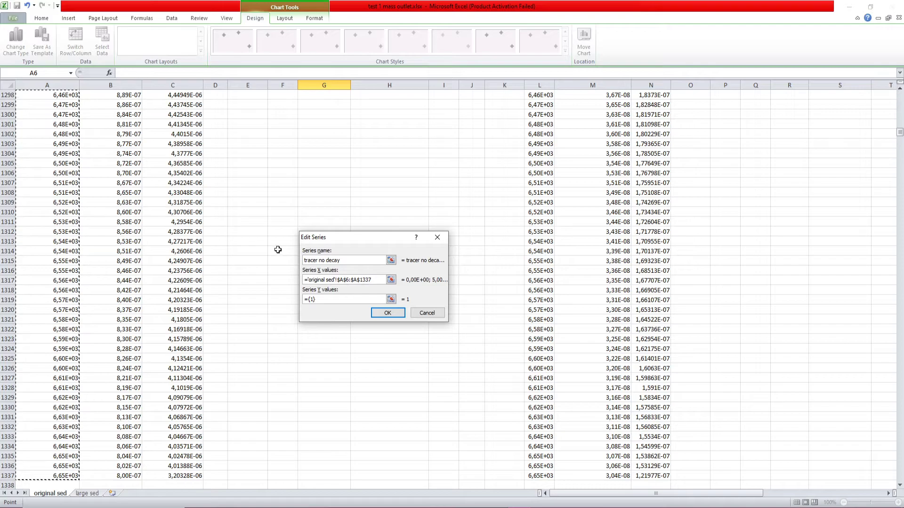
Step: Set the "tracer no decay" series' Y values to the TracerMass cells B6:B1337 and accept the chart data
left_click(390, 300)
left_click(111, 475)
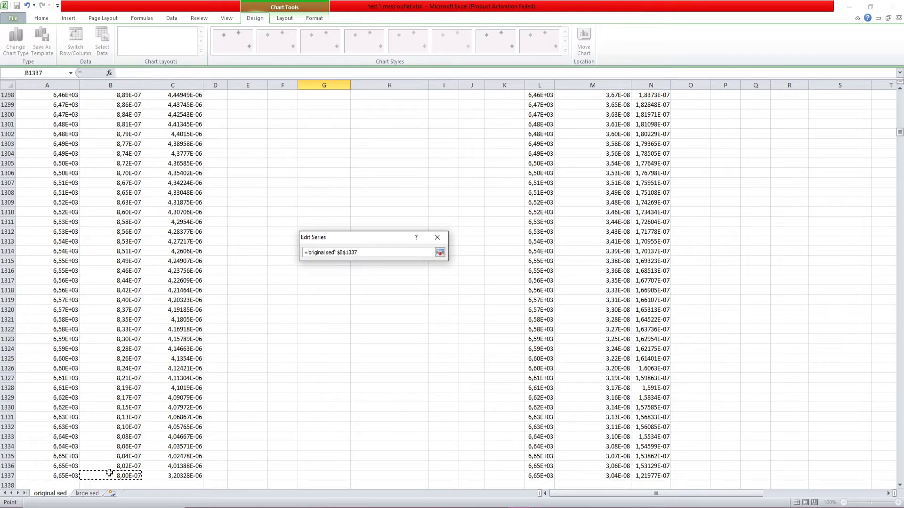
key("ctrl+shift+Up")
key("shift+Down")
key("Return")
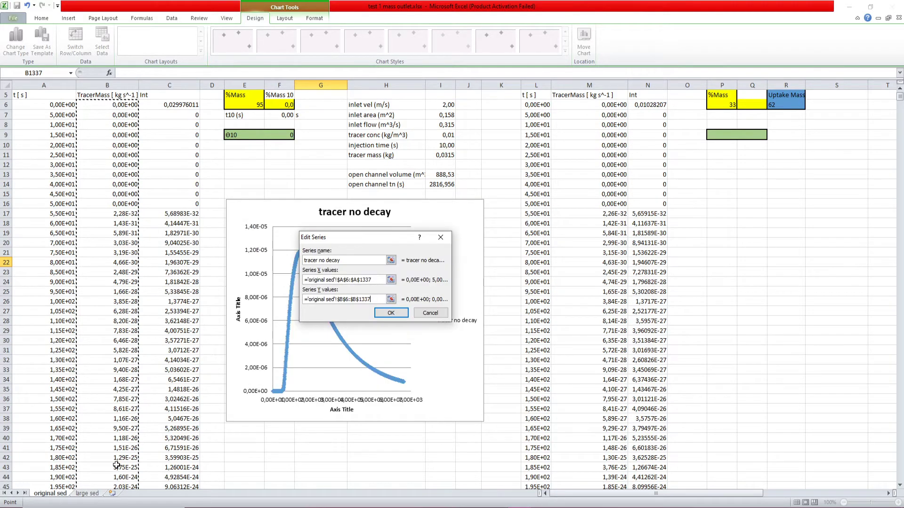
left_click(391, 312)
left_click(545, 351)
Step: Move the chart legend from beside the plot into the empty area above the curve
left_click(461, 323)
left_click_drag(463, 328, 374, 284)
left_click(463, 332)
Step: Delete the chart title and widen the chart so it reaches about column Q
left_click(374, 225)
key("Delete")
left_click(406, 338)
left_click_drag(415, 310, 760, 316)
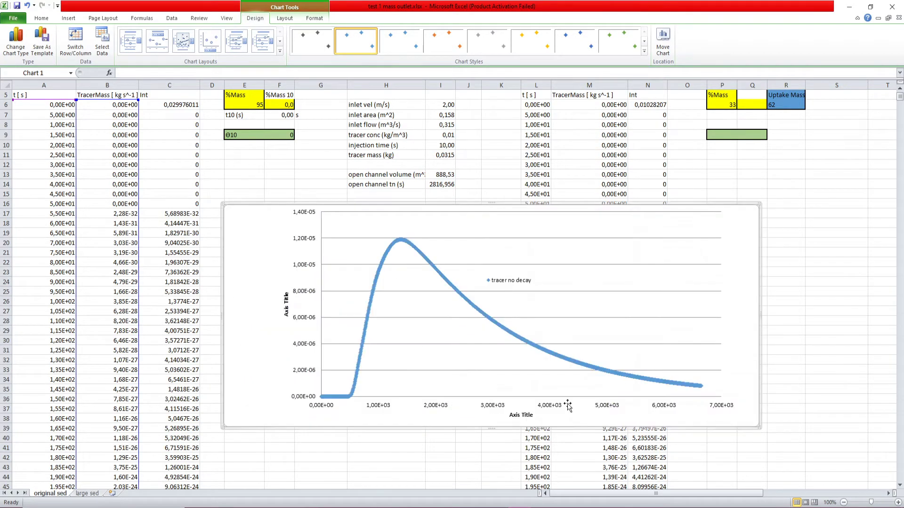
Step: Replace the horizontal axis title of the chart with "Time (s)"
left_click(518, 415)
double_click(518, 414)
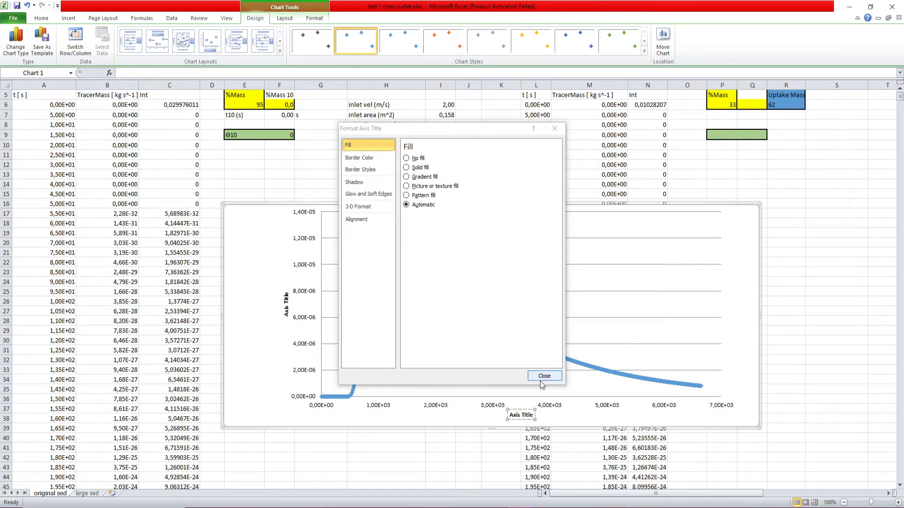
key("Escape")
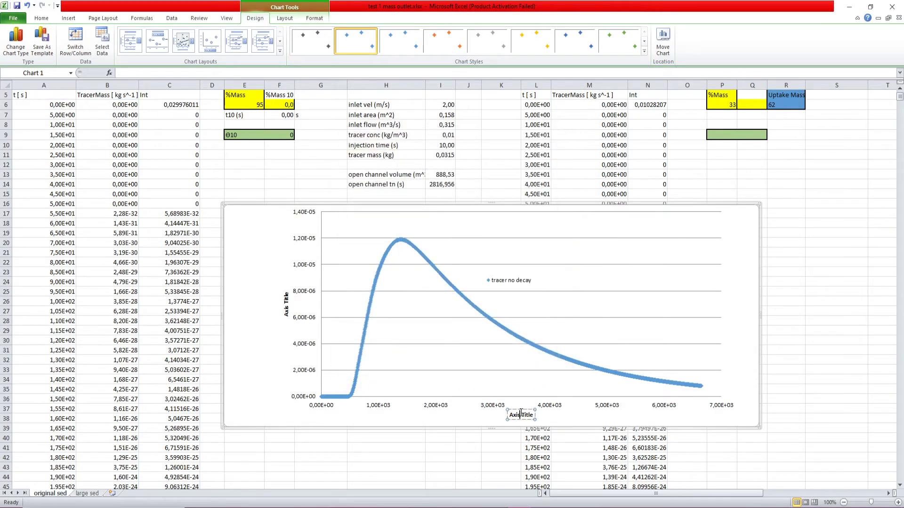
key("BackSpace")
key("BackSpace")
key("BackSpace")
key("BackSpace")
key("BackSpace")
key("BackSpace")
key("BackSpace")
key("Delete")
key("Delete")
key("Delete")
type("Time")
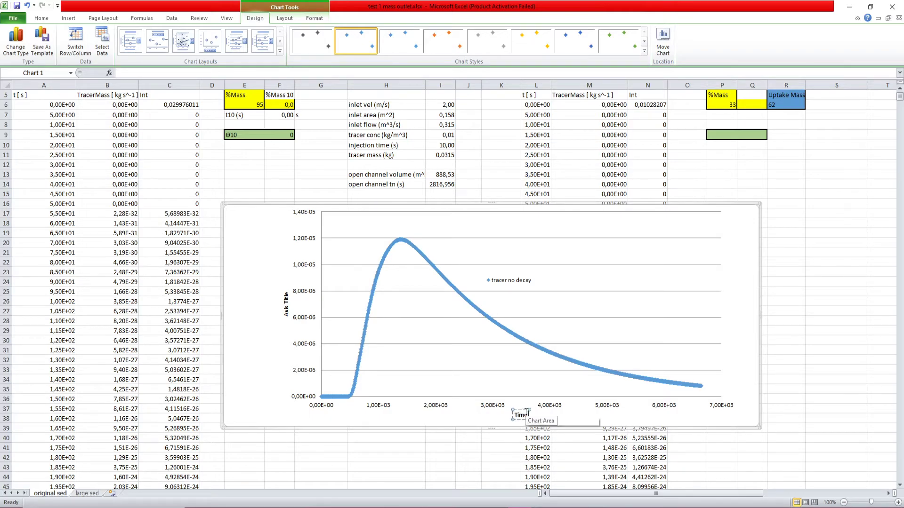
type(" [s])")
left_click(403, 407)
Step: Replace the vertical axis title of the chart with "Tracer Mass Flow Rate (kg/s)"
left_click(288, 307)
triple_click(286, 310)
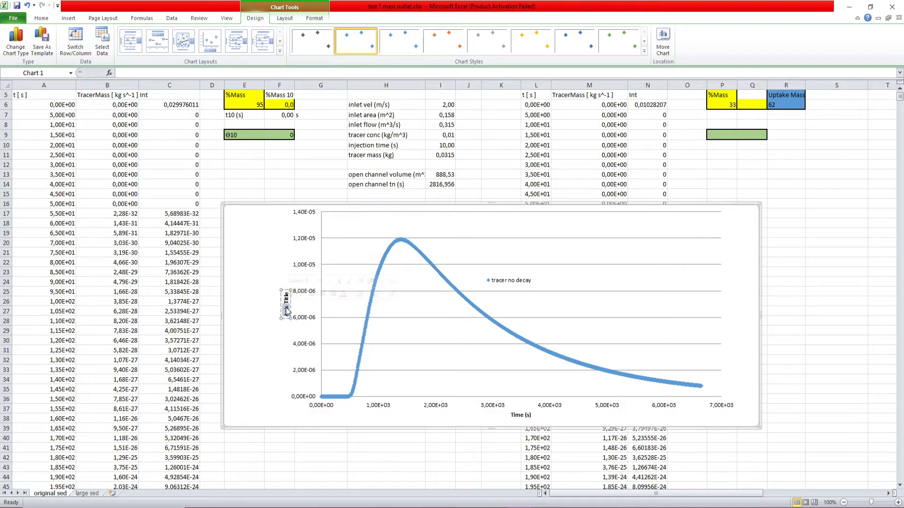
type("TracerMass [")
type("low Rate (kg/s)")
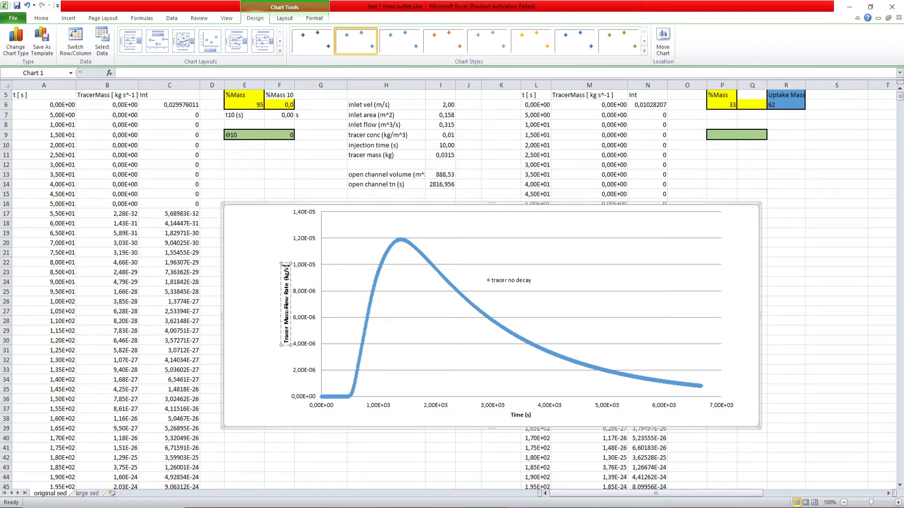
left_click(405, 458)
right_click(616, 276)
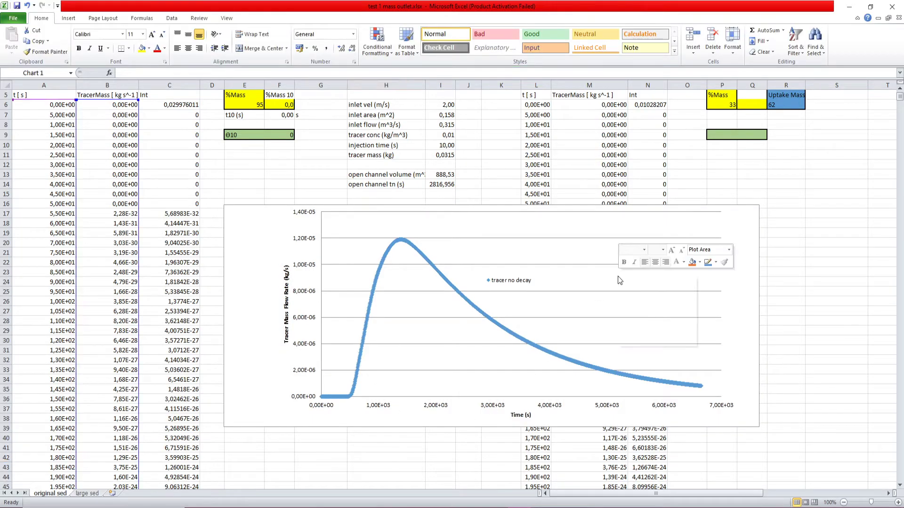
left_click(528, 283)
left_click(523, 281)
double_click(530, 281)
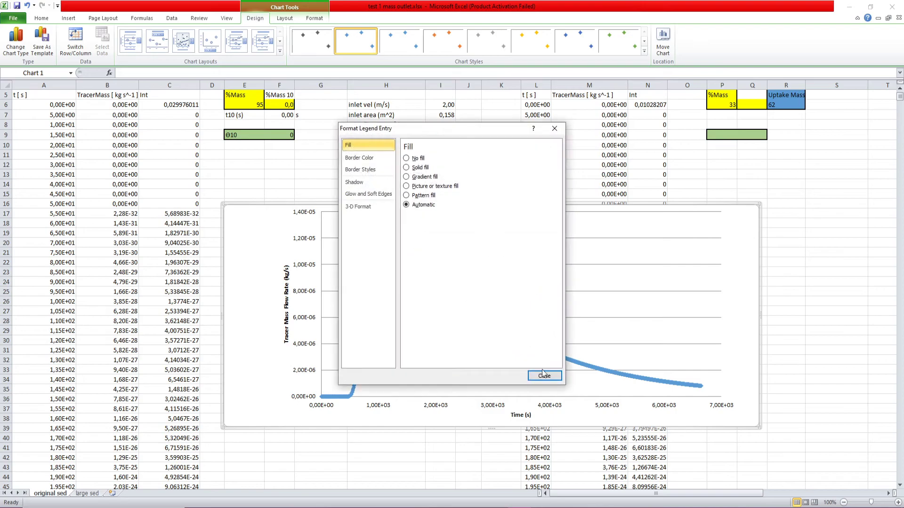
left_click(542, 374)
double_click(513, 277)
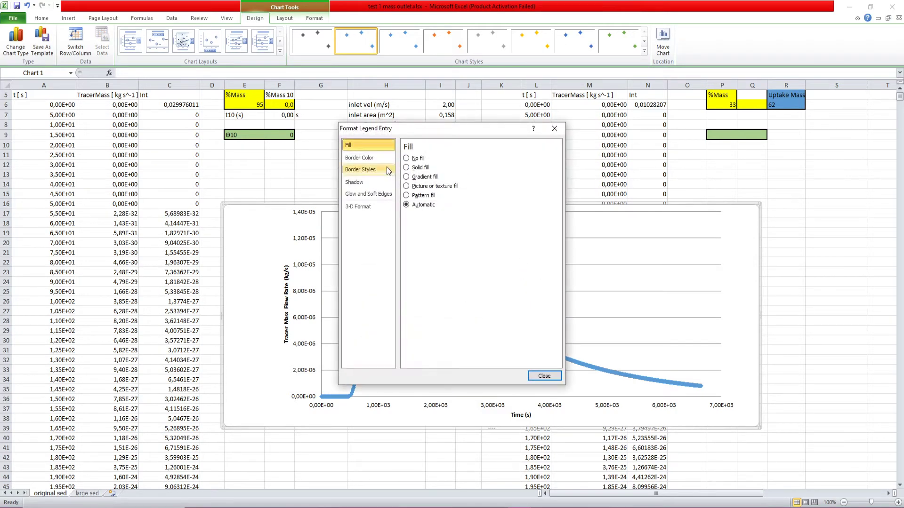
left_click(362, 156)
left_click(555, 128)
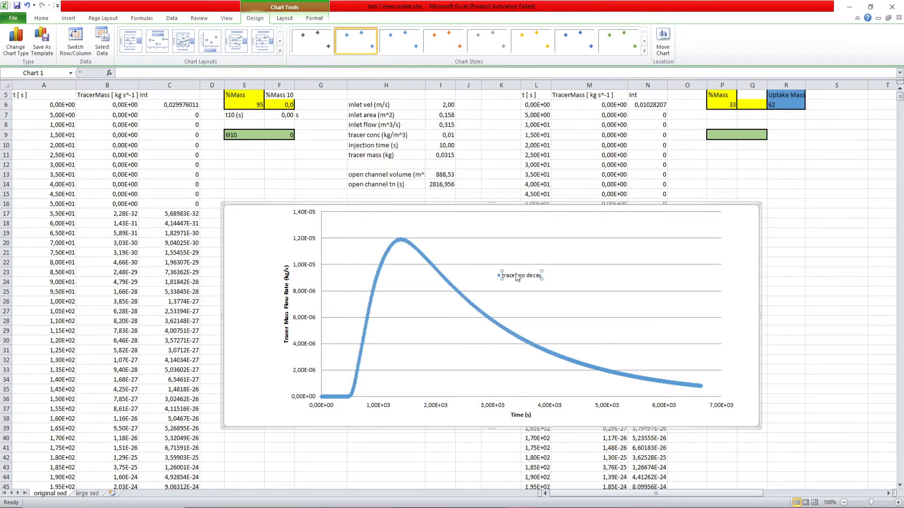
Step: Add a second series to the chart and name it "tracer yes decay"
right_click(608, 305)
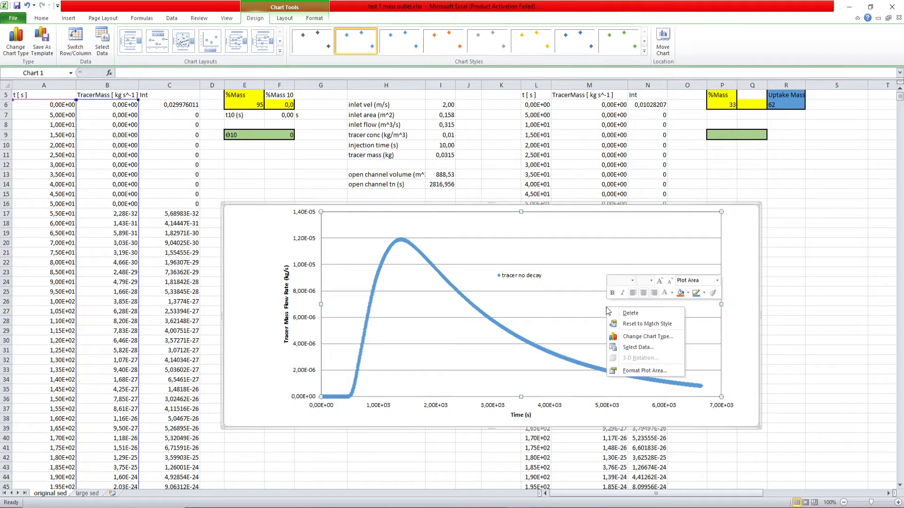
left_click(626, 348)
left_click(358, 283)
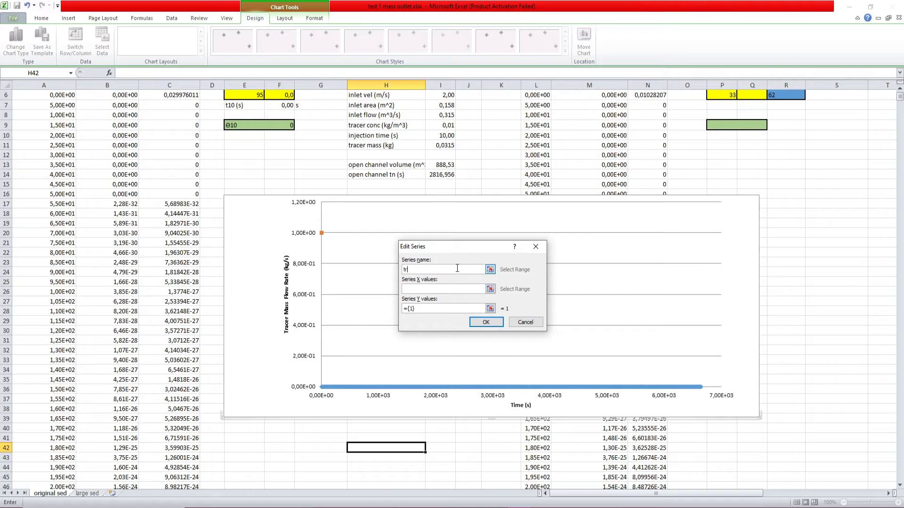
type("with")
key("BackSpace")
key("BackSpace")
key("BackSpace")
type("yes decay")
Step: Set the X values of the "tracer yes decay" series to the times in L6:L1337
left_click(490, 289)
scroll(646, 297, "up", 2)
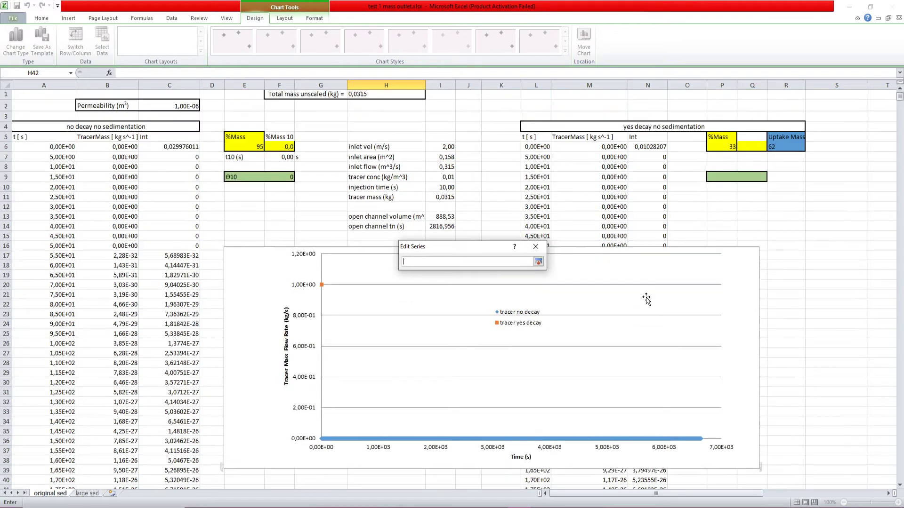
left_click(540, 147)
key("ctrl+shift+Down")
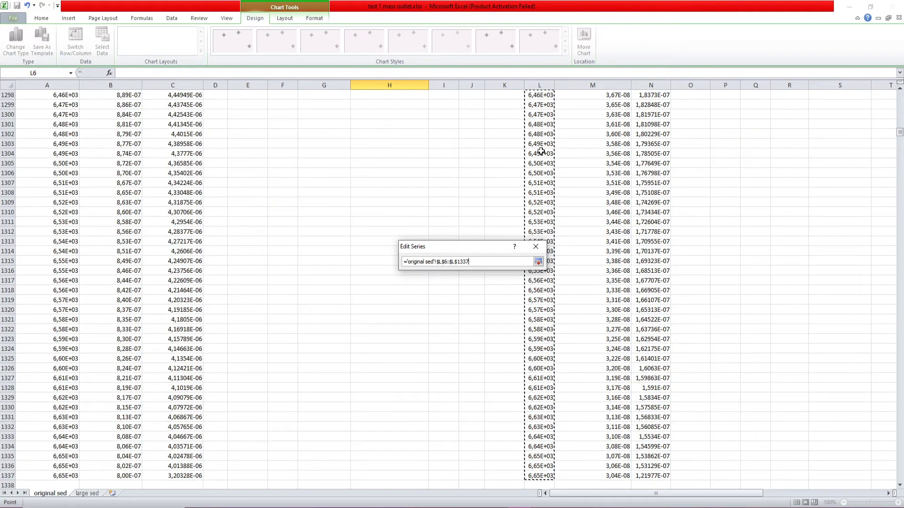
key("Return")
Step: Set the "tracer yes decay" series' Y values to the TracerMass cells M6:M1337 and accept the chart data
left_click(492, 317)
left_click(603, 476)
key("ctrl+shift+Up")
key("shift+Down")
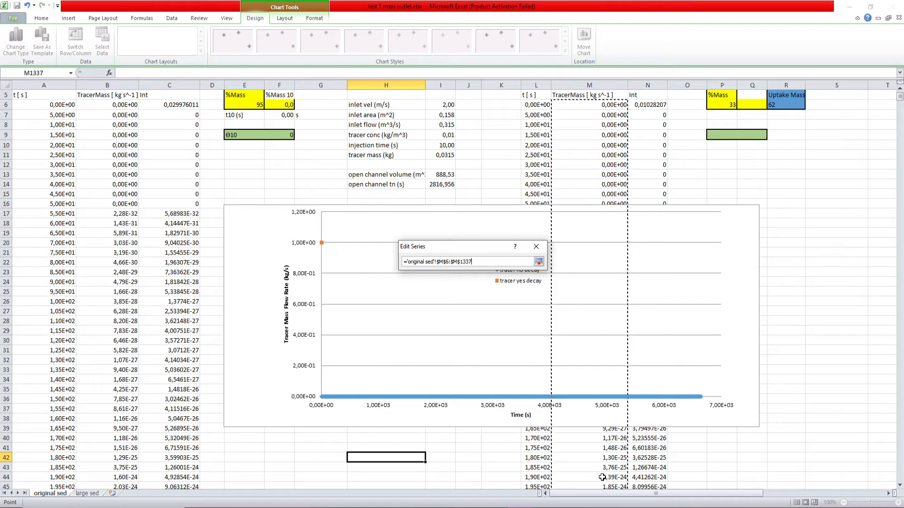
key("Return")
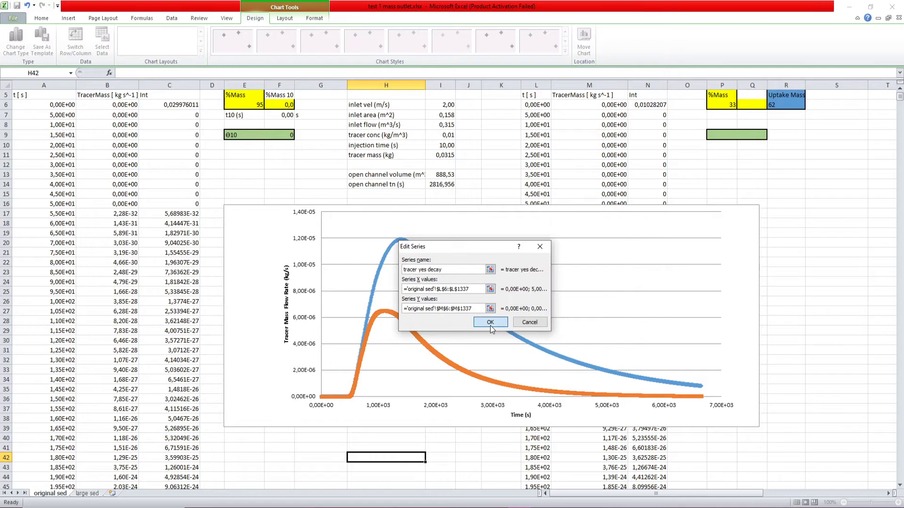
left_click(490, 324)
left_click(549, 353)
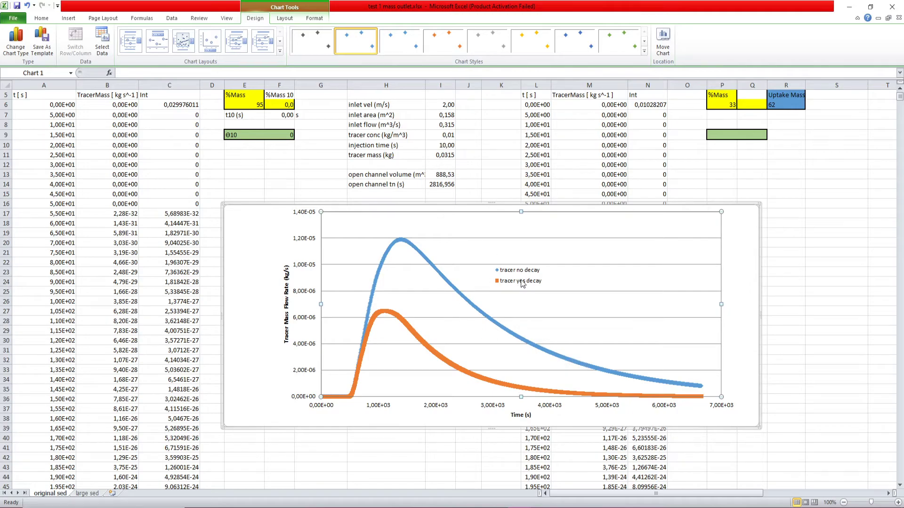
Step: Highlight the "tracer no decay" and "tracer yes decay" curves in turn to compare their mass flow rates over time
left_click(421, 251)
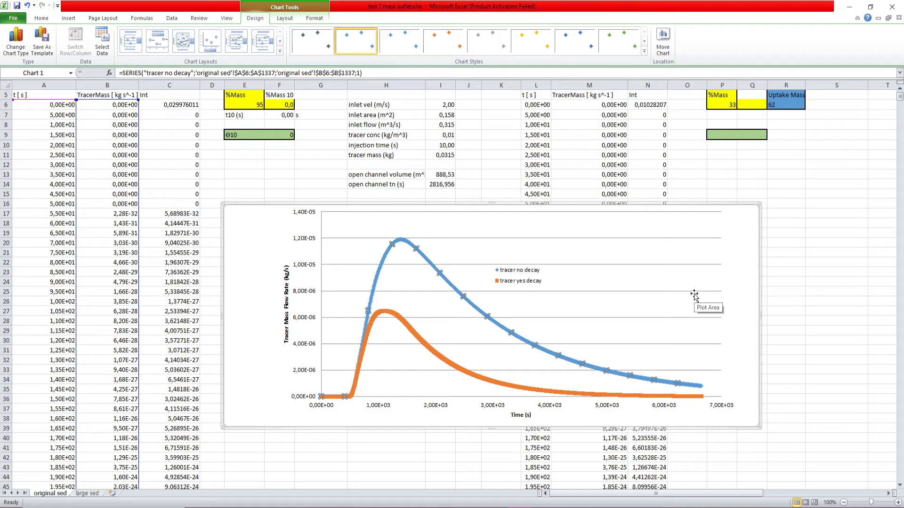
left_click(425, 343)
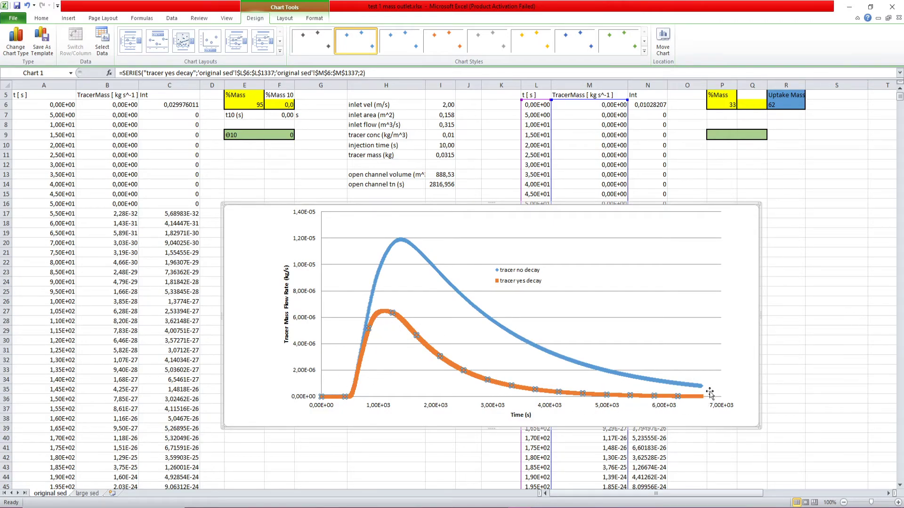
left_click(738, 319)
left_click(401, 323)
left_click(736, 276)
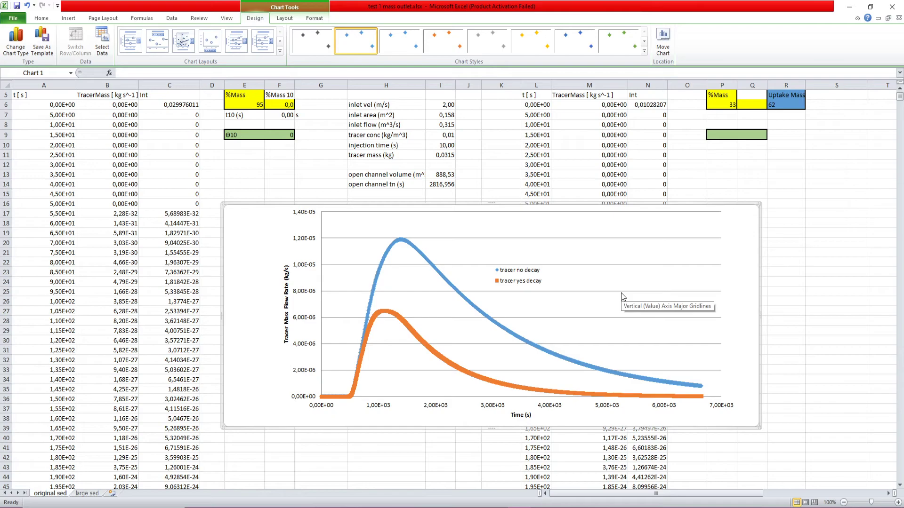
Step: Point out the first time and TracerMass rows of the "no decay" and "yes decay" blocks by highlighting them
scroll(765, 232, "up", 2)
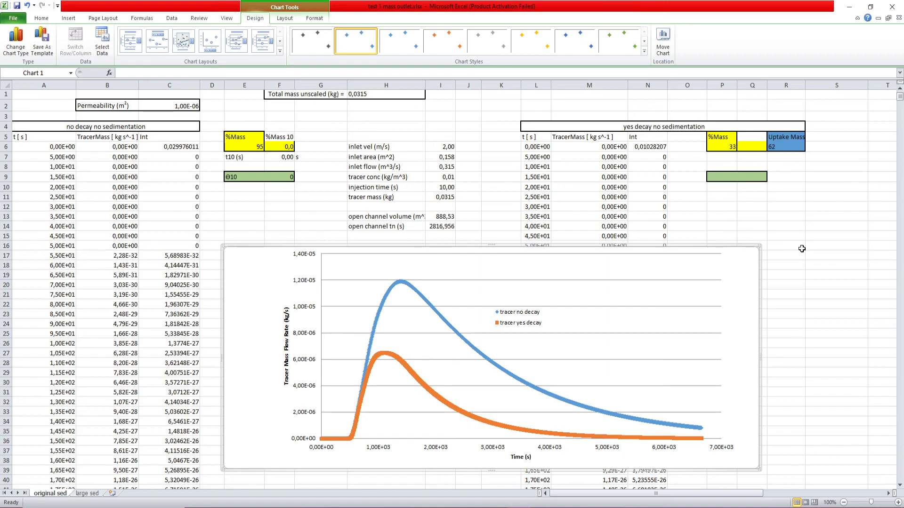
left_click(281, 206)
left_click_drag(34, 146, 121, 236)
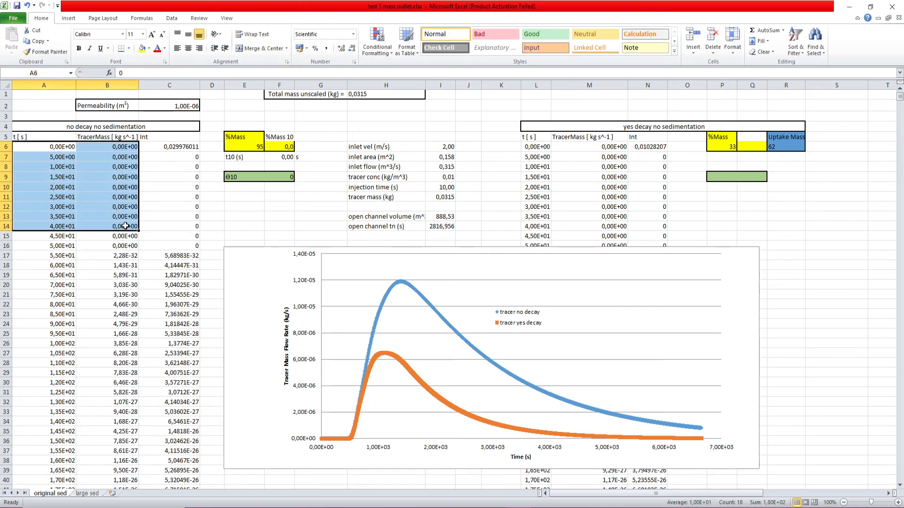
left_click(325, 215)
left_click_drag(539, 145, 588, 236)
left_click(824, 235)
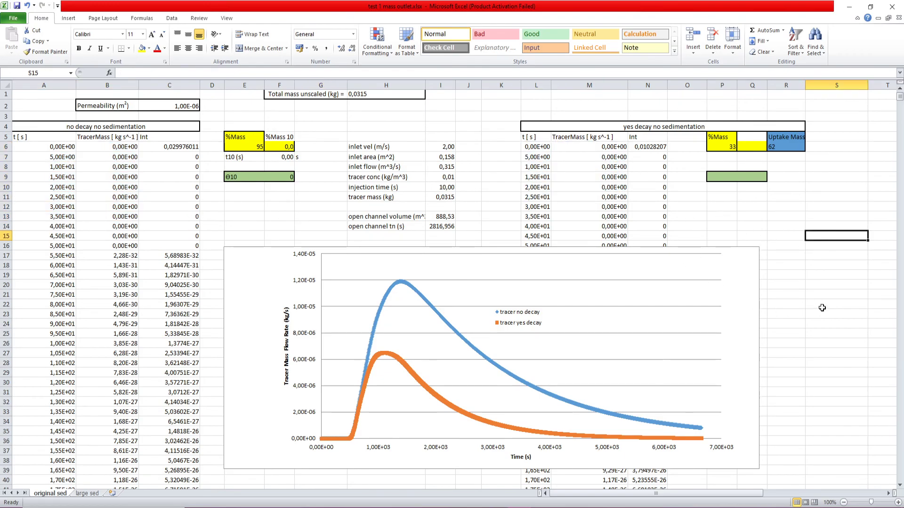